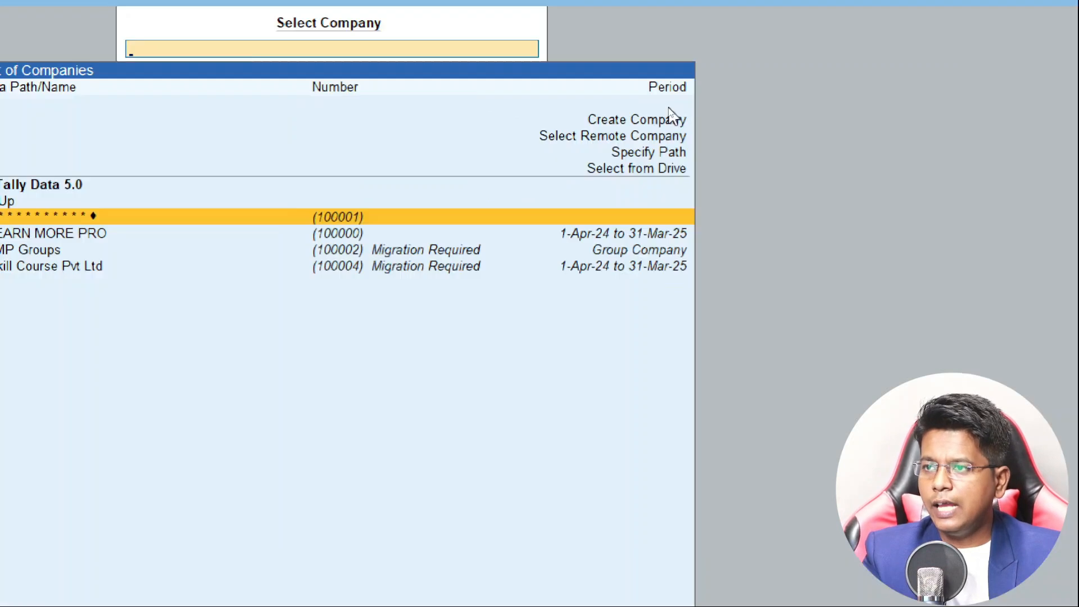
# - Start creating a new company named Bank Data Import, keeping the same mailing name and leaving the address blank
pyautogui.press('Up')
pyautogui.press('Up')
pyautogui.press('Up')
pyautogui.press('Up')
pyautogui.press('Up')
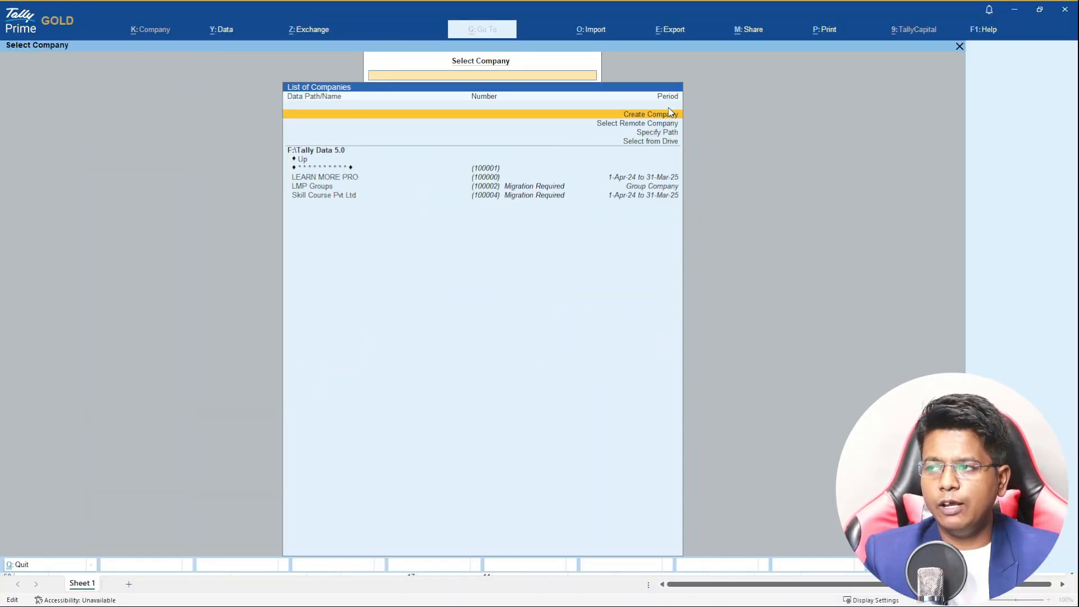
pyautogui.click(670, 112)
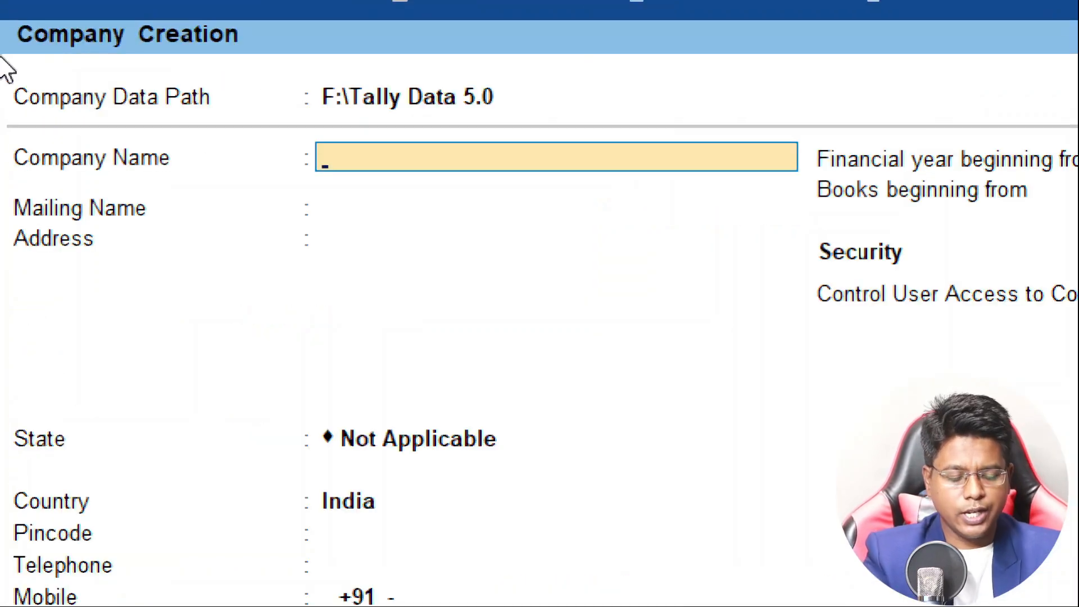
pyautogui.write('Bank')
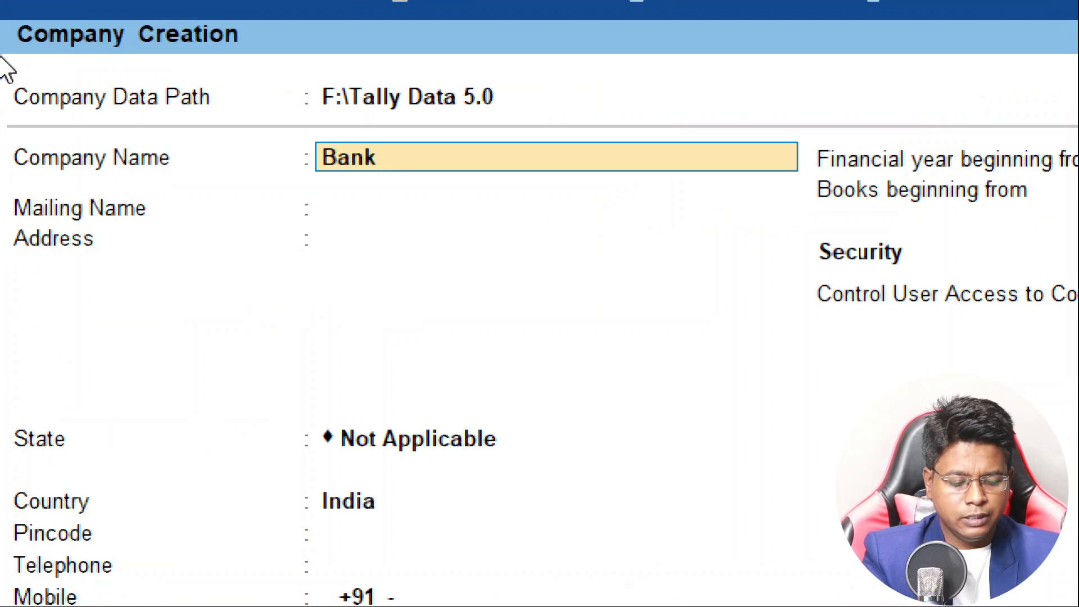
pyautogui.write(' Da')
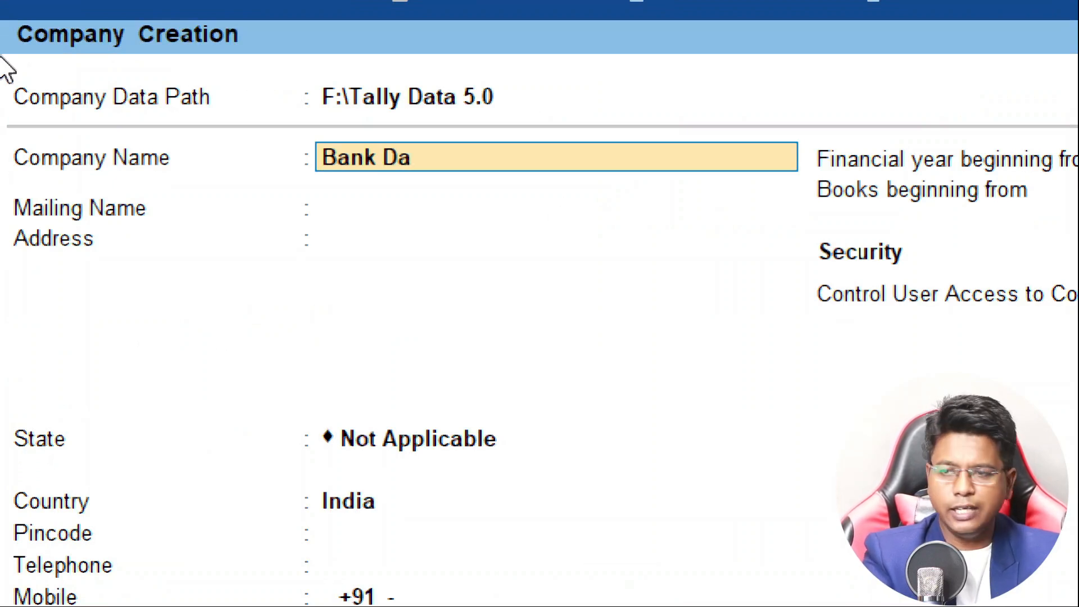
pyautogui.write('ta Impo')
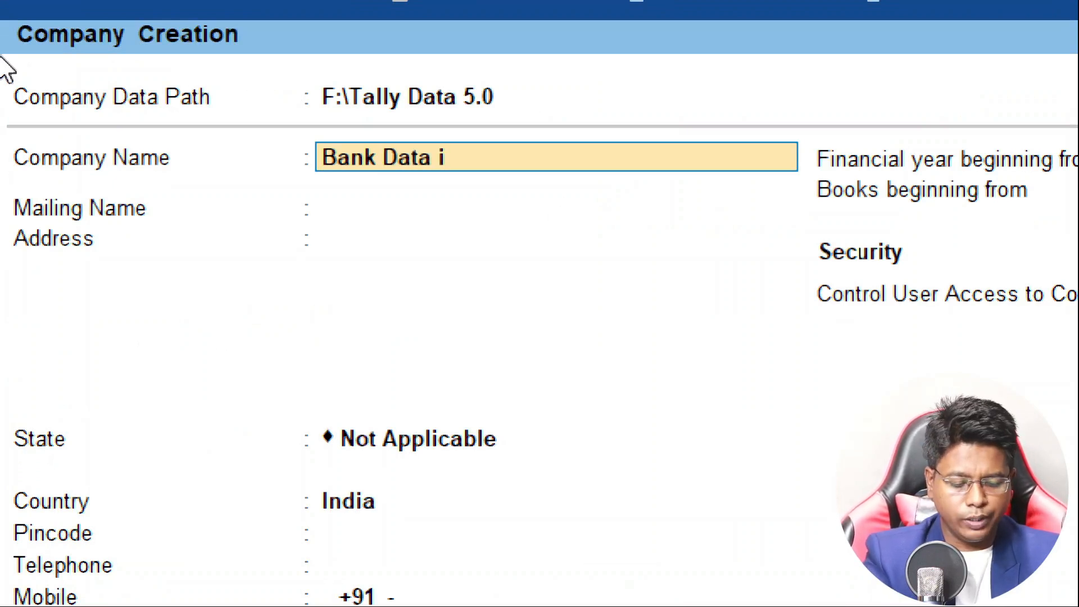
pyautogui.write('rt')
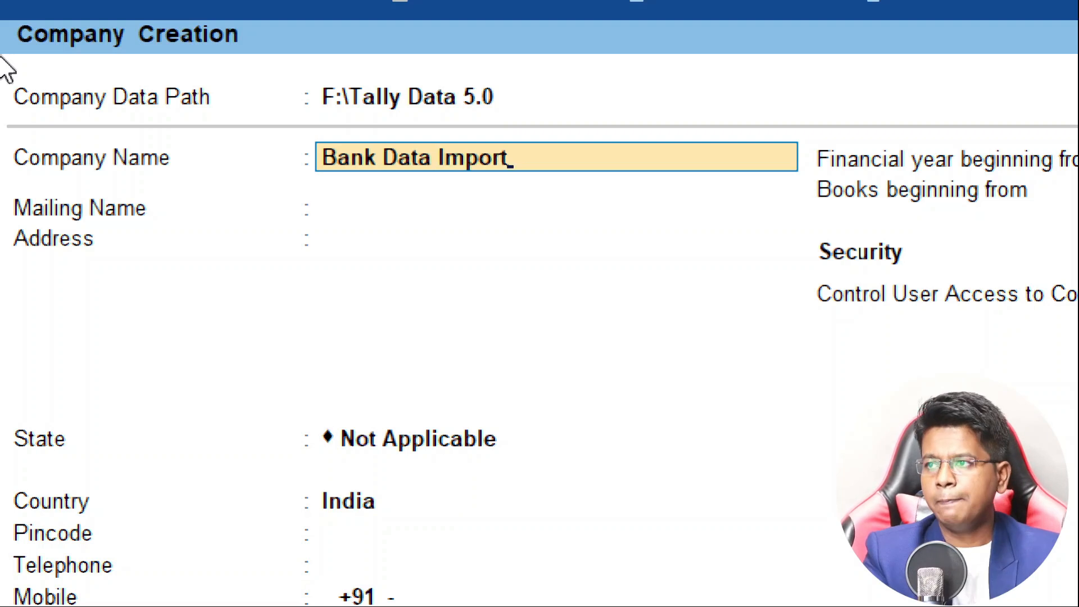
pyautogui.press('Return')
pyautogui.press('Return')
pyautogui.press('Return')
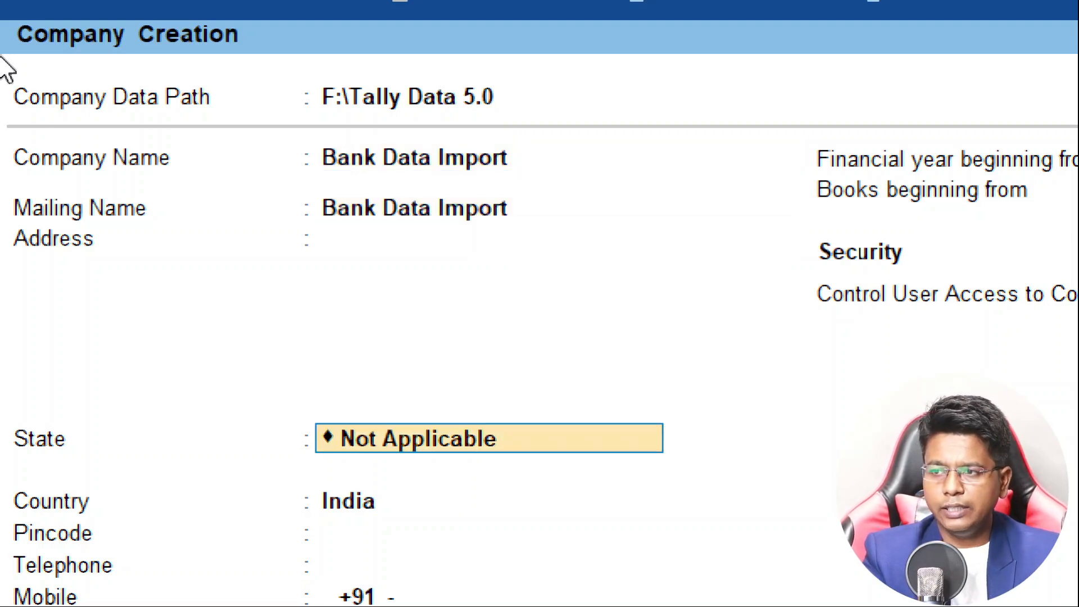
# - Set the company's state to Maharashtra, save the company and leave its feature settings without changing them
pyautogui.write('Mah')
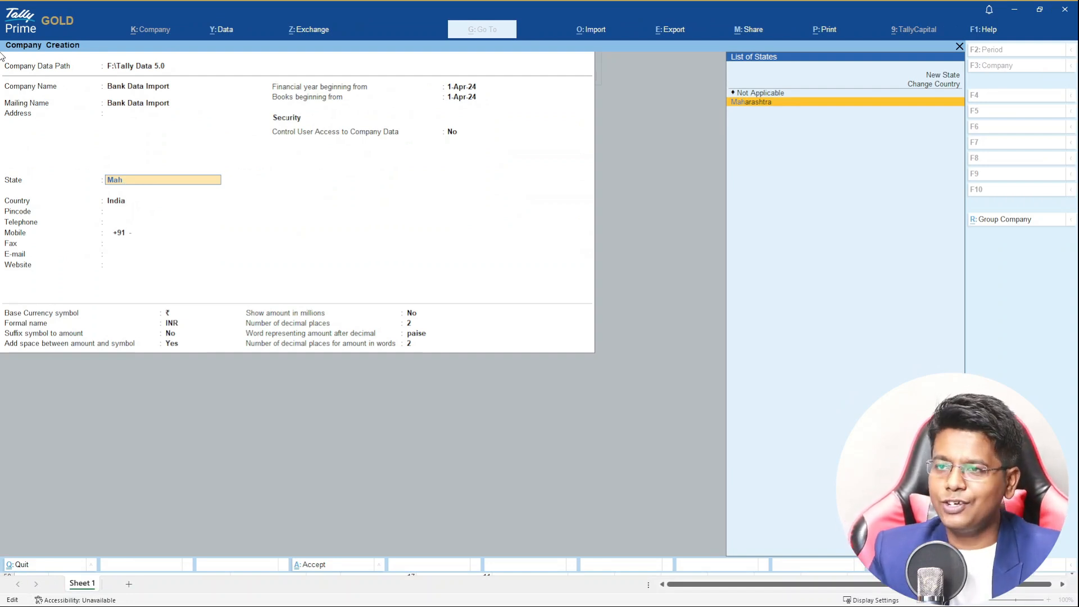
pyautogui.press('Return')
pyautogui.press('Return')
pyautogui.press('Return')
pyautogui.press('Return')
pyautogui.press('Return')
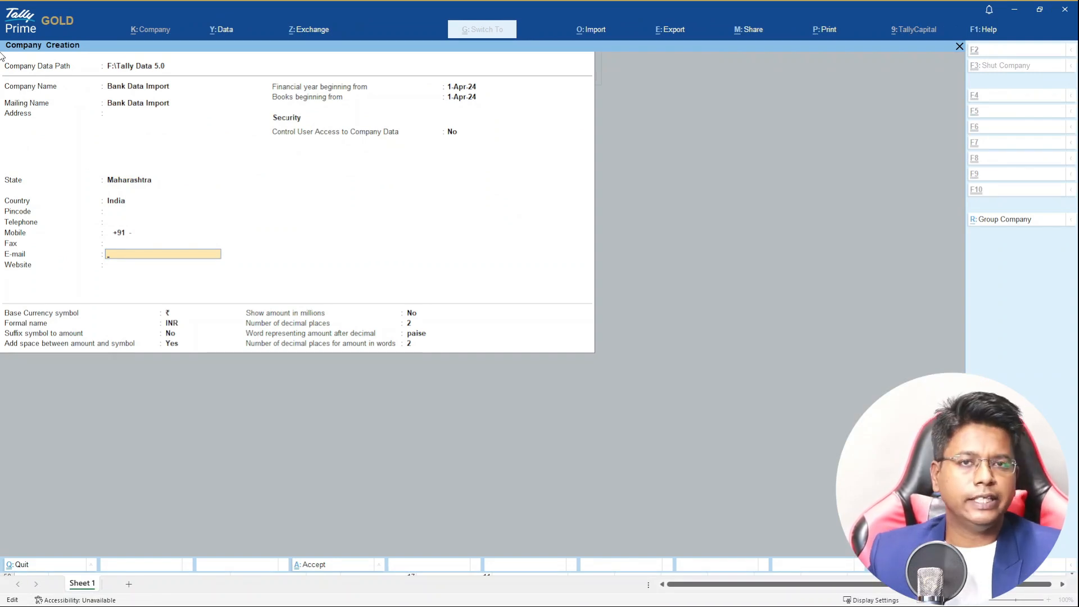
pyautogui.hotkey('ctrl', 'a')
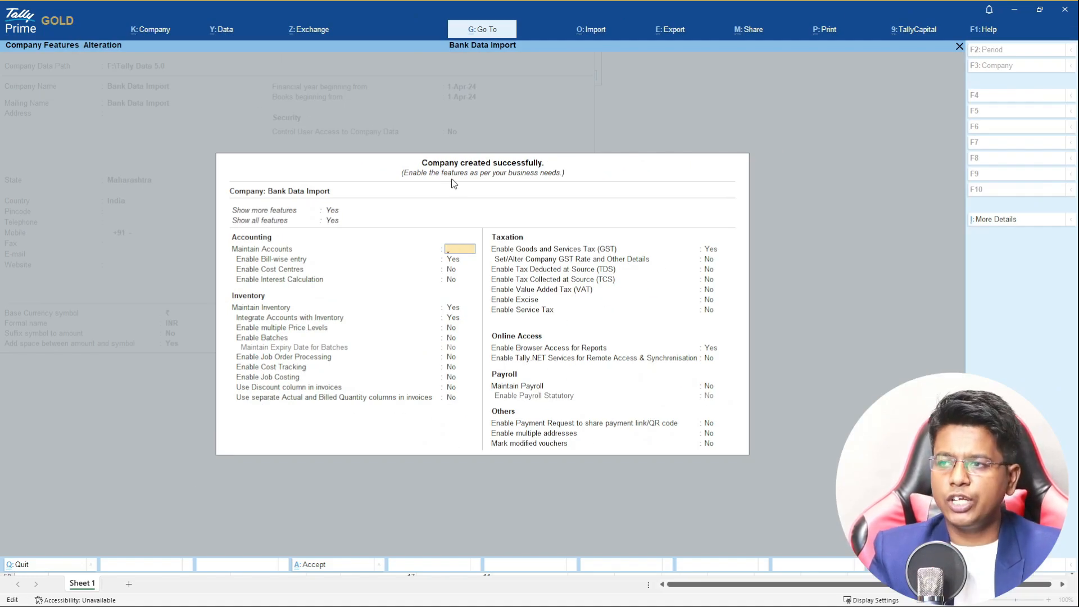
pyautogui.press('Escape')
pyautogui.press('y')
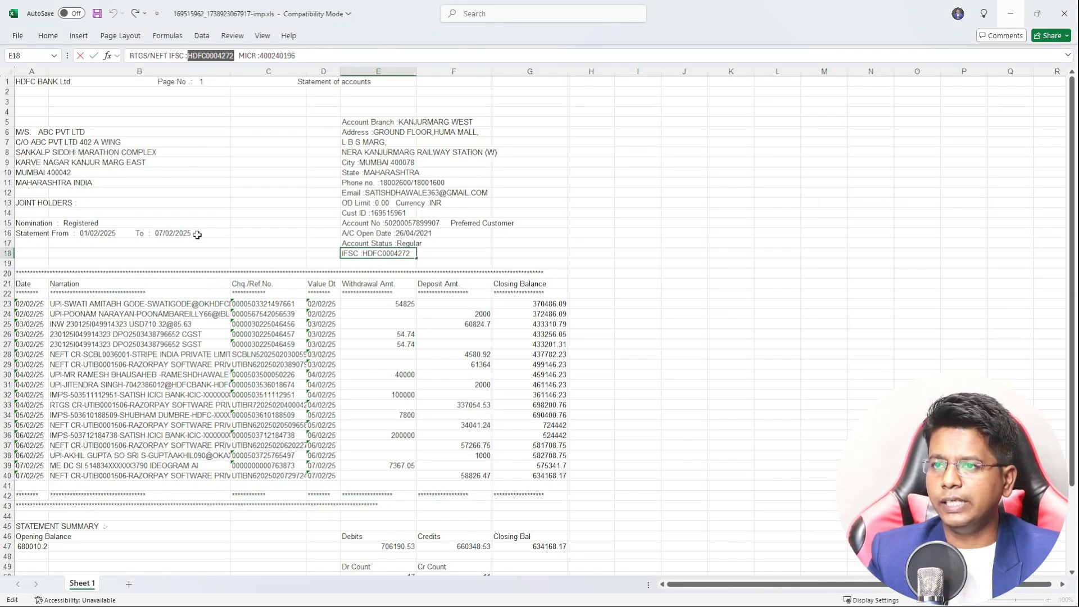
# - Examine the statement period and the transaction rows of the HDFC bank statement in Excel
pyautogui.click(197, 233)
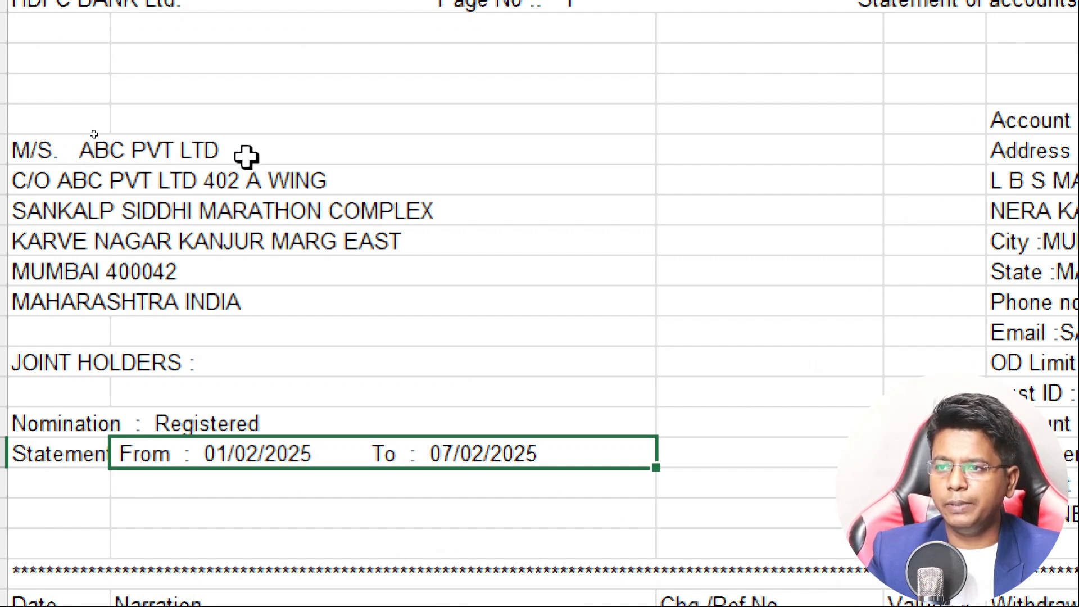
pyautogui.scroll(-8, 239, 564)
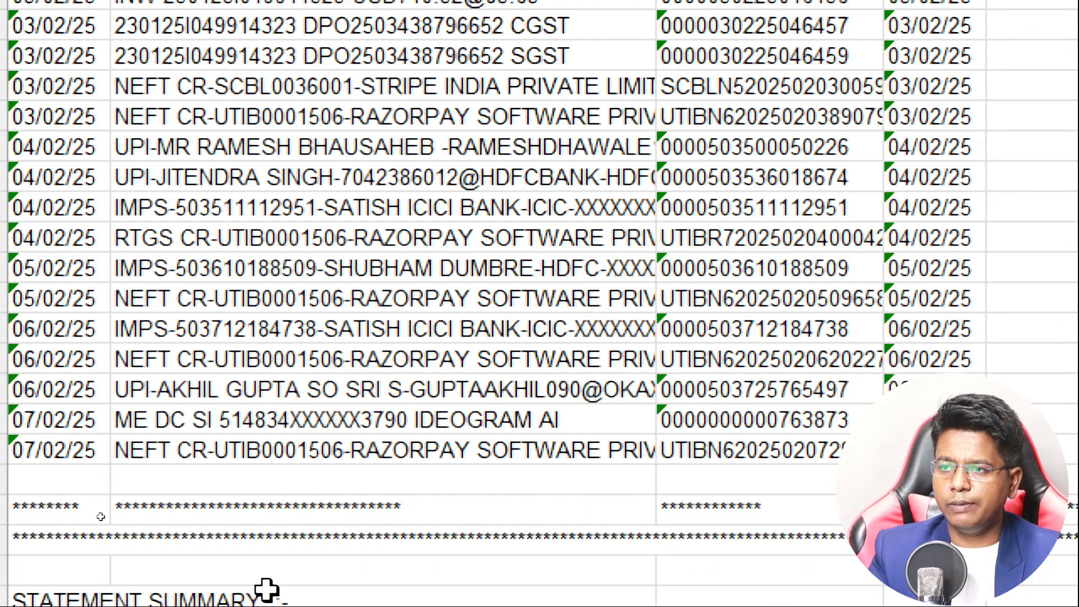
pyautogui.scroll(2, 229, 67)
pyautogui.scroll(-2, 173, 588)
pyautogui.scroll(1, 167, 56)
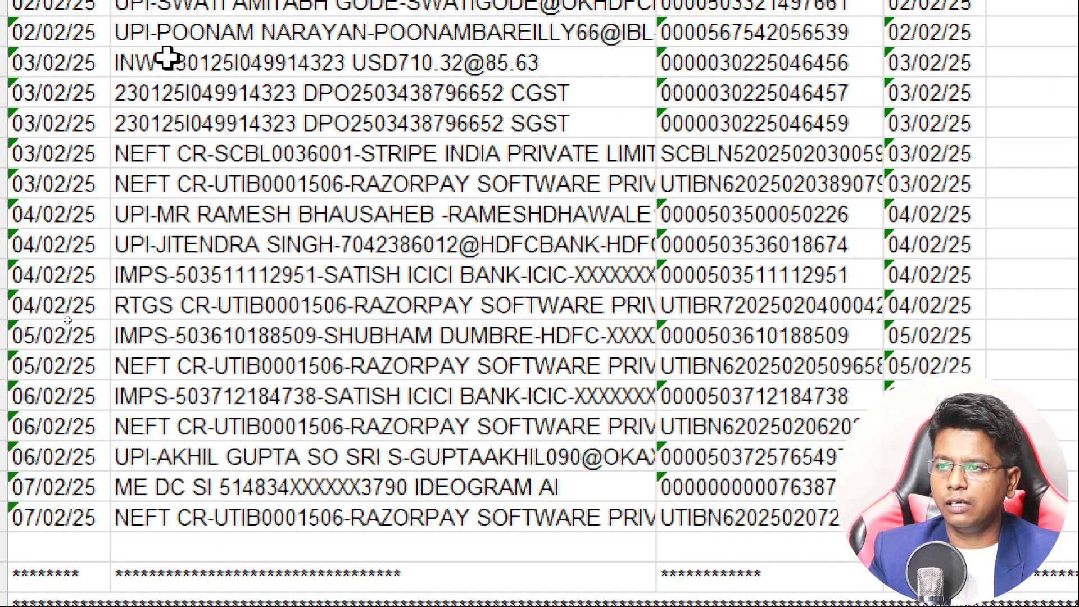
pyautogui.scroll(2, 163, 54)
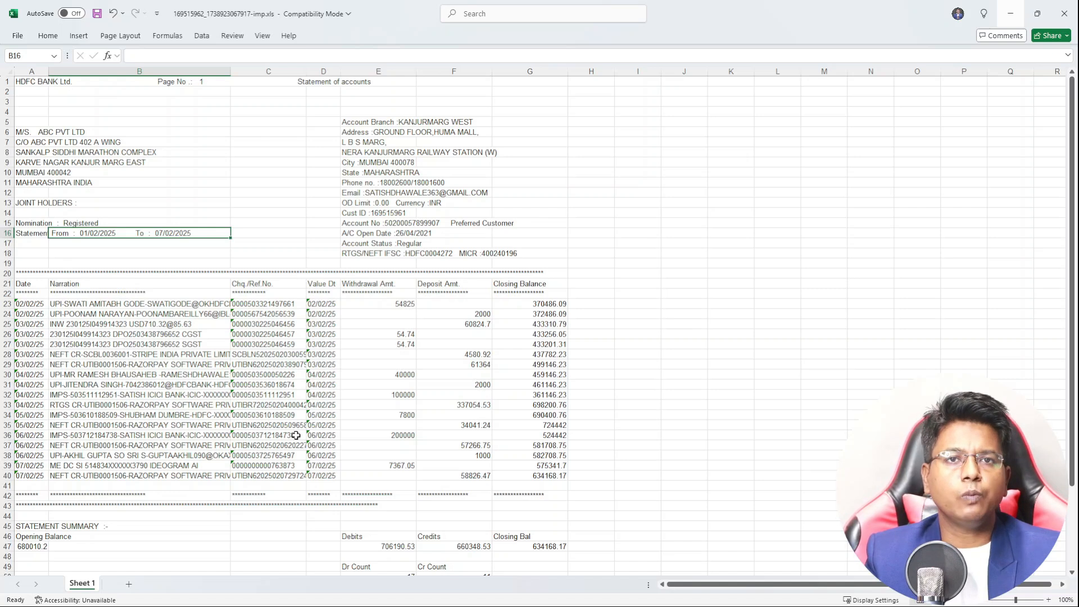
# - Switch to TallyPrime and start a new ledger named HDFC Bank without an alias
pyautogui.hotkey('alt', 'Tab')
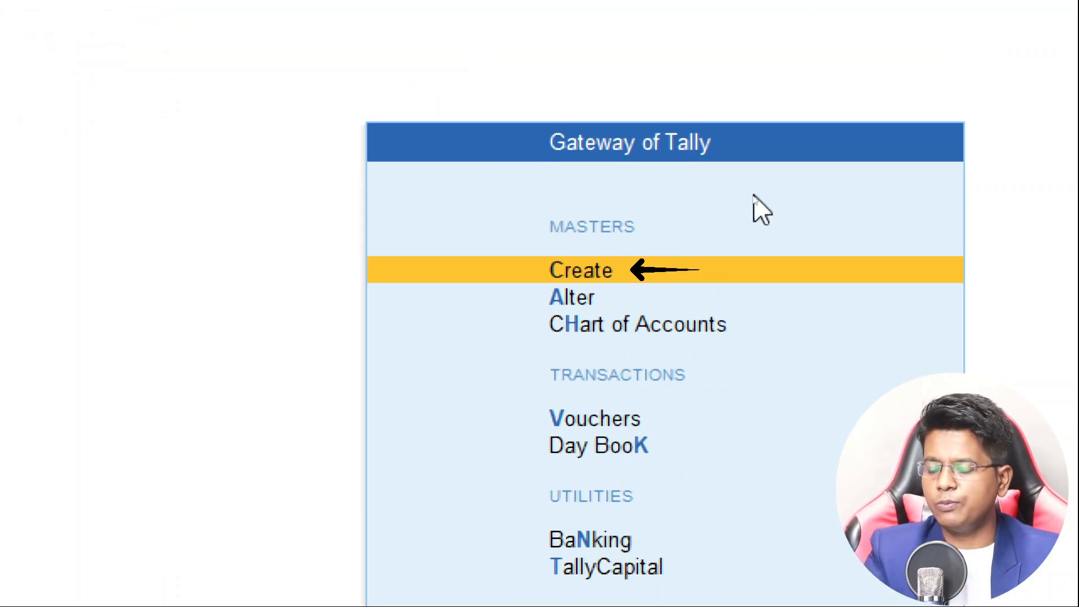
pyautogui.press('Return')
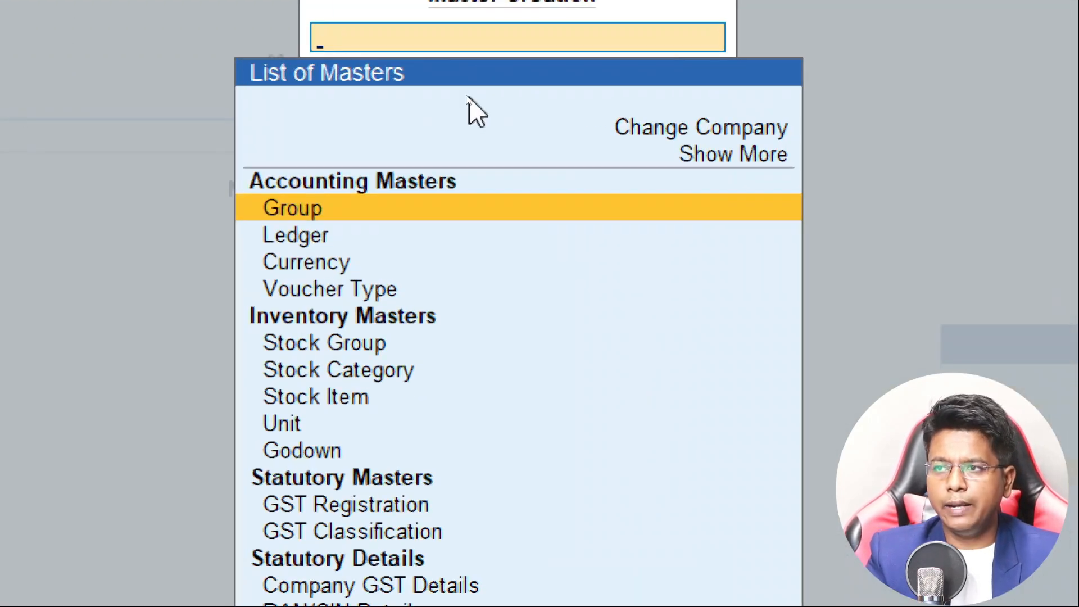
pyautogui.press('Down')
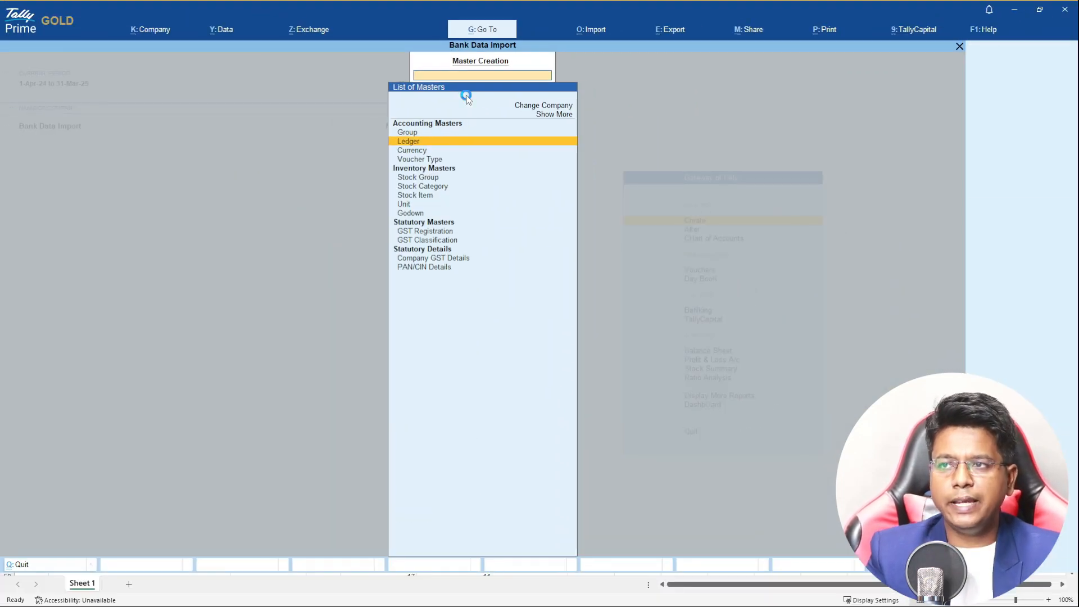
pyautogui.press('Return')
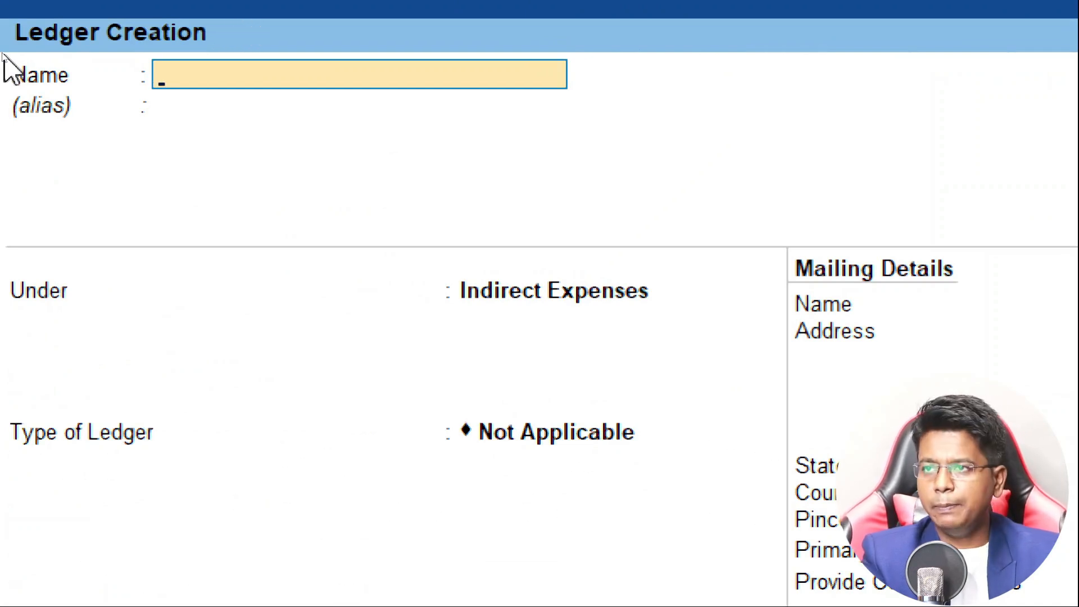
pyautogui.write('HDFC')
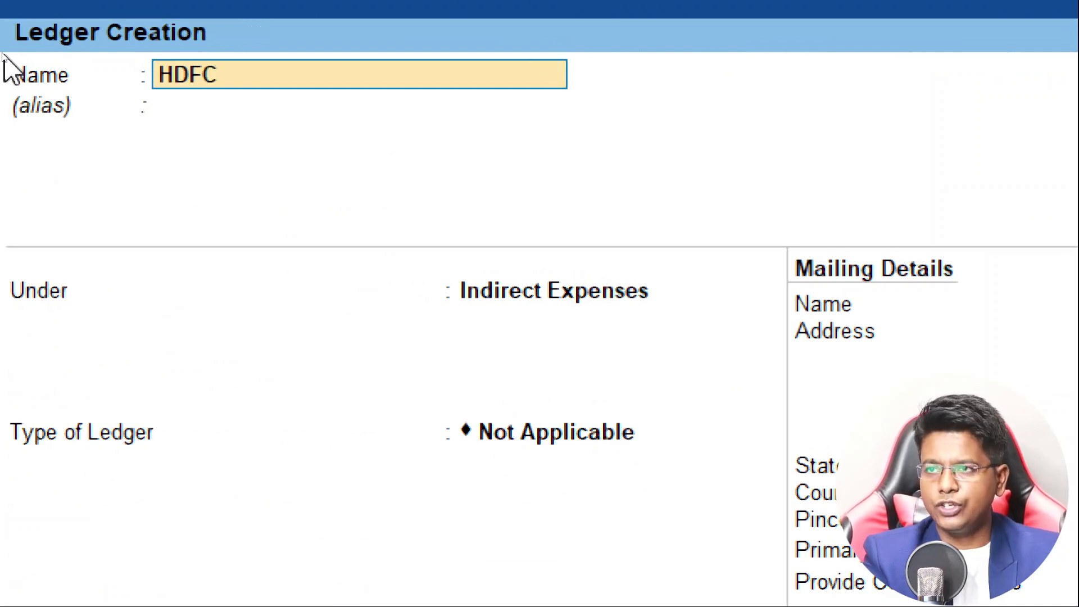
pyautogui.write(' Bank')
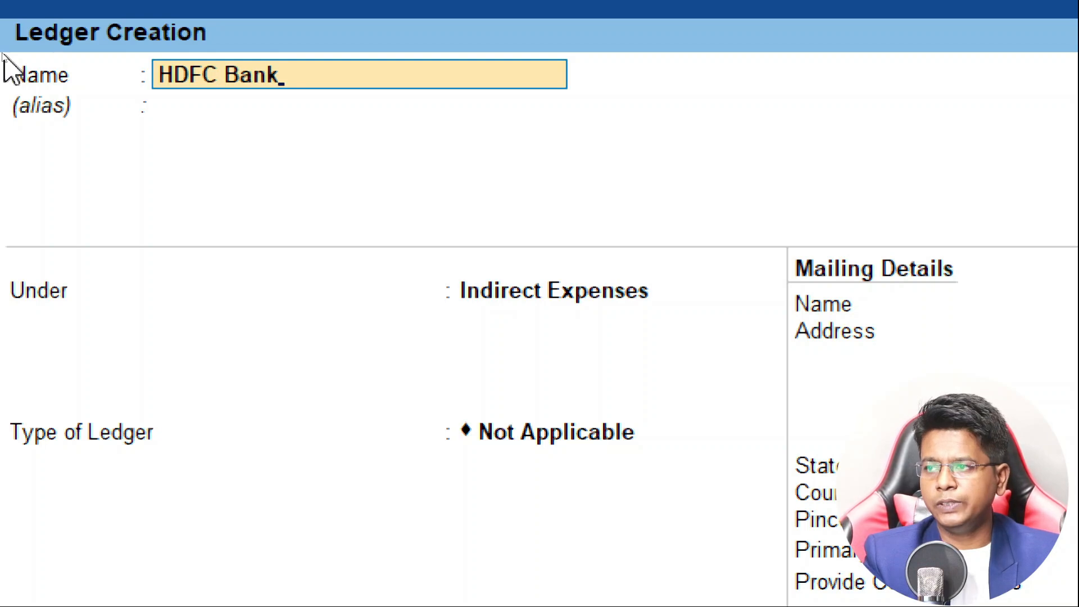
pyautogui.press('Return')
pyautogui.press('Return')
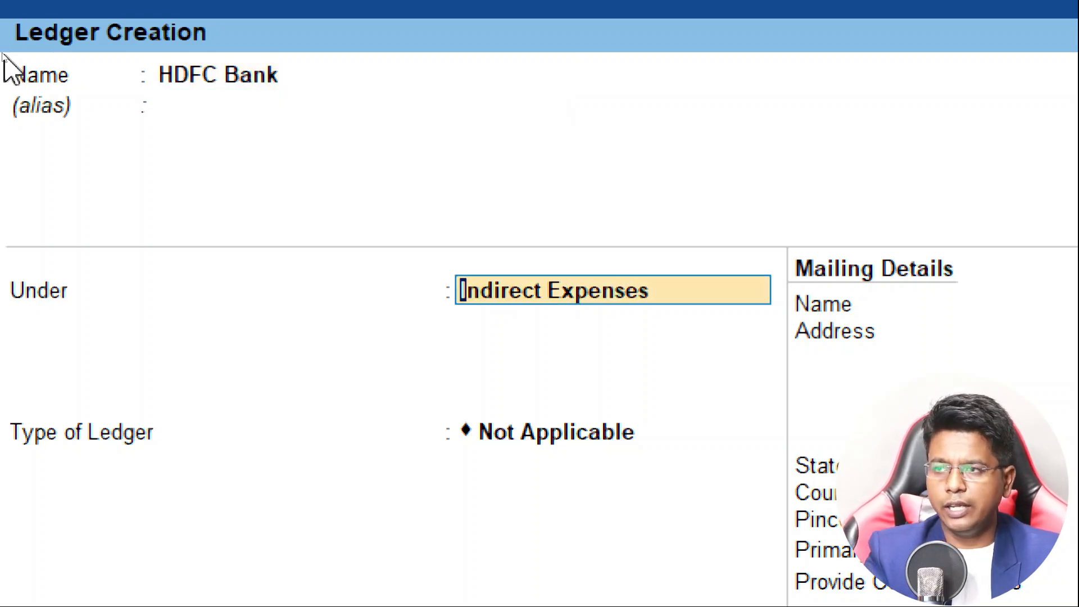
# - Place the HDFC Bank ledger under the Bank Accounts group
pyautogui.write('Ba')
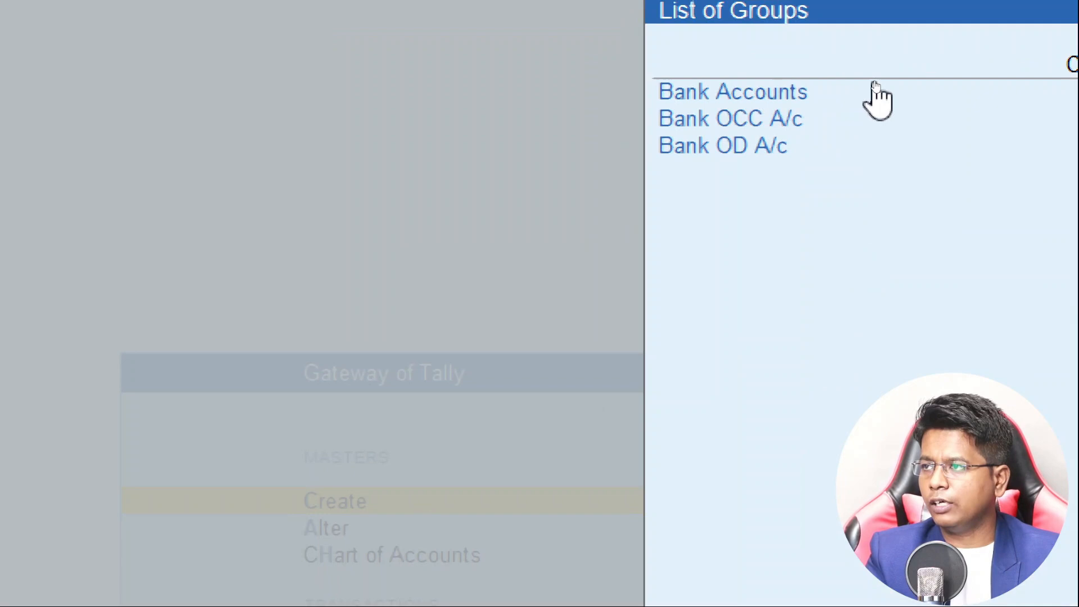
pyautogui.click(876, 84)
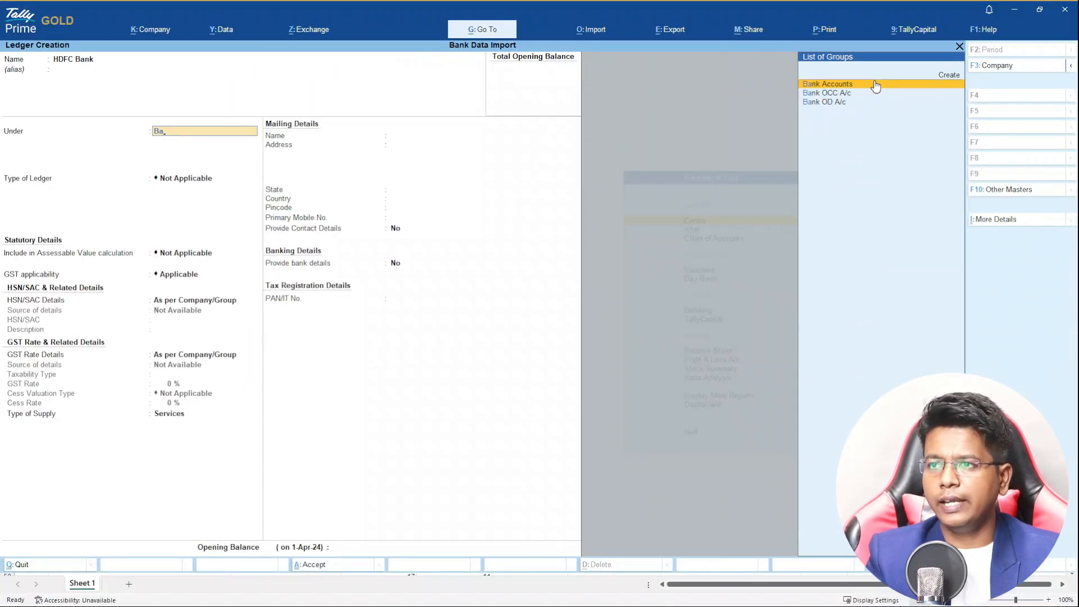
pyautogui.click(875, 90)
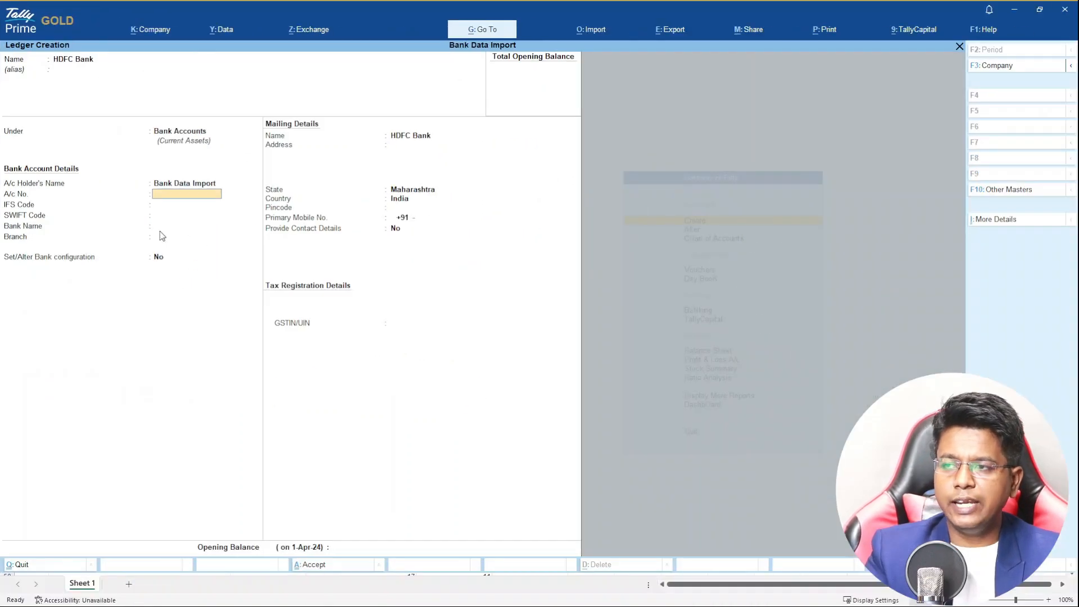
# - Copy the account number from the bank statement in Excel into the A/c No. field of the TallyPrime ledger
pyautogui.hotkey('alt', 'Tab')
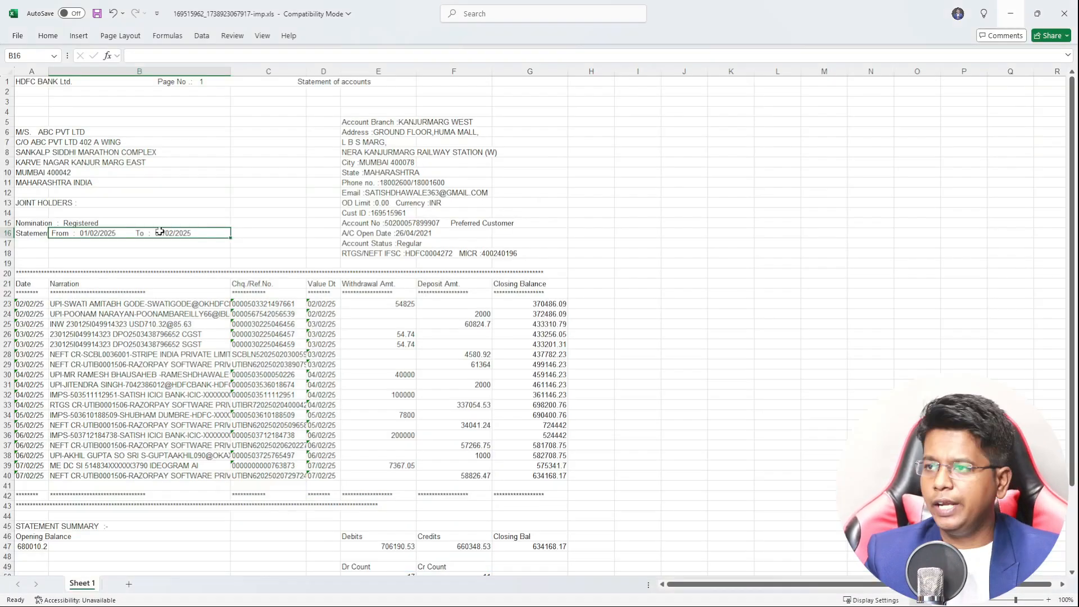
pyautogui.click(342, 225)
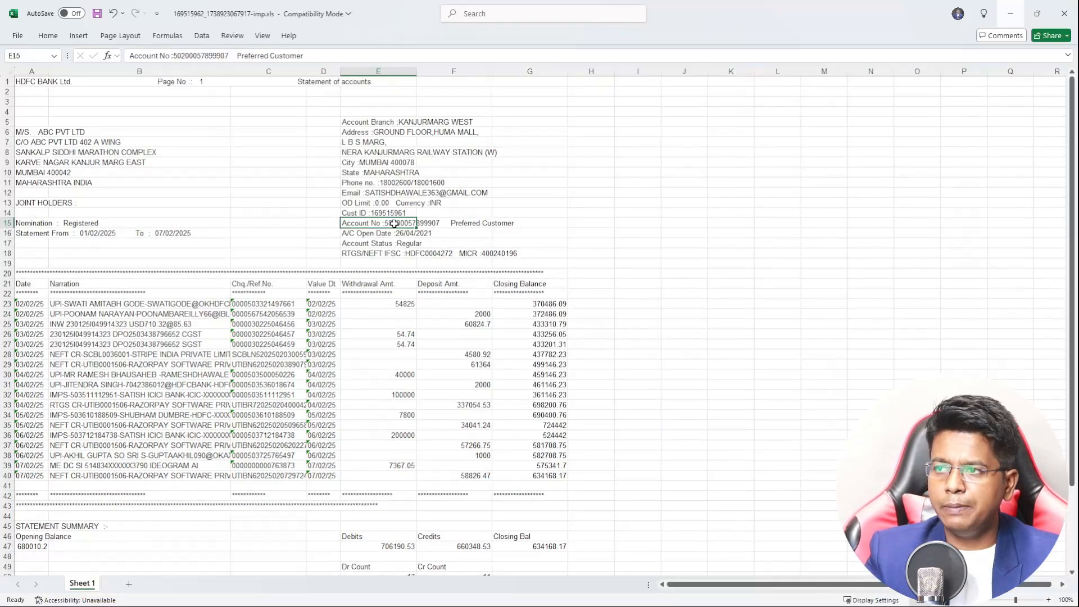
pyautogui.doubleClick(195, 60)
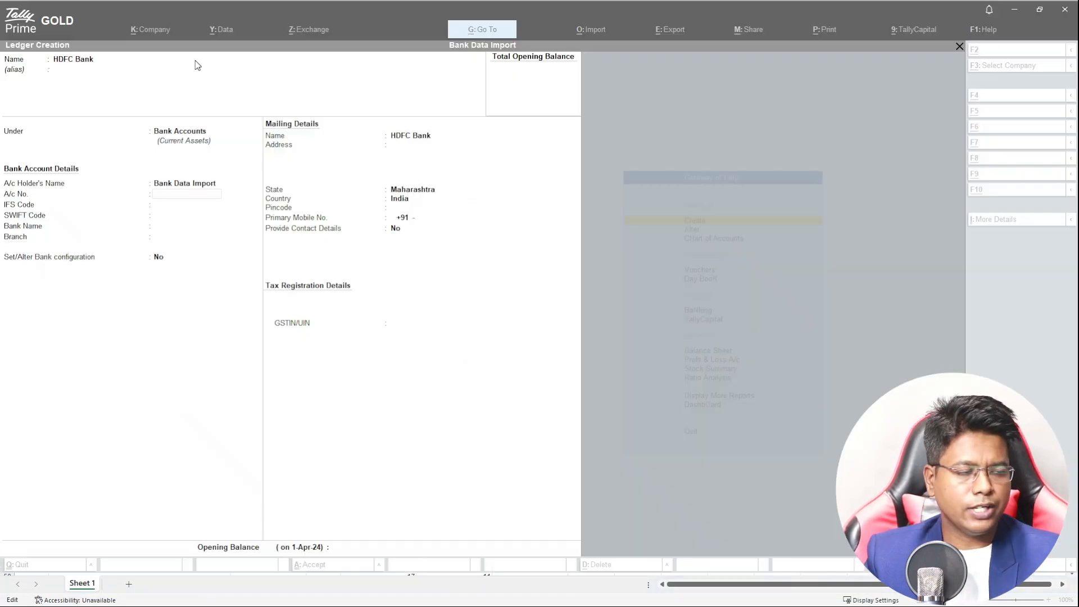
pyautogui.hotkey('alt', 'Tab')
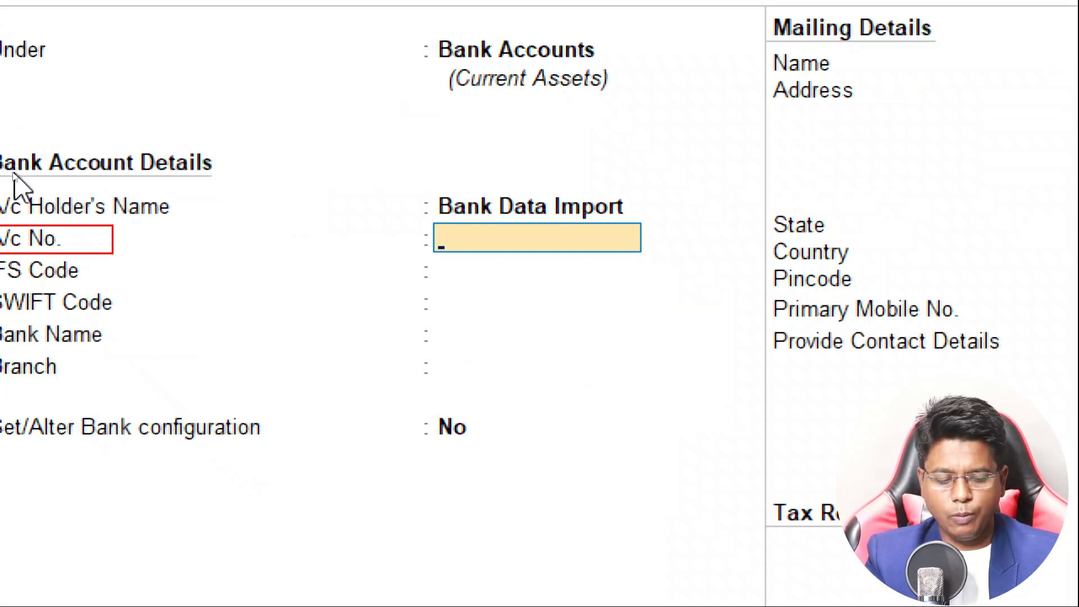
pyautogui.hotkey('ctrl', 'alt', 'v')
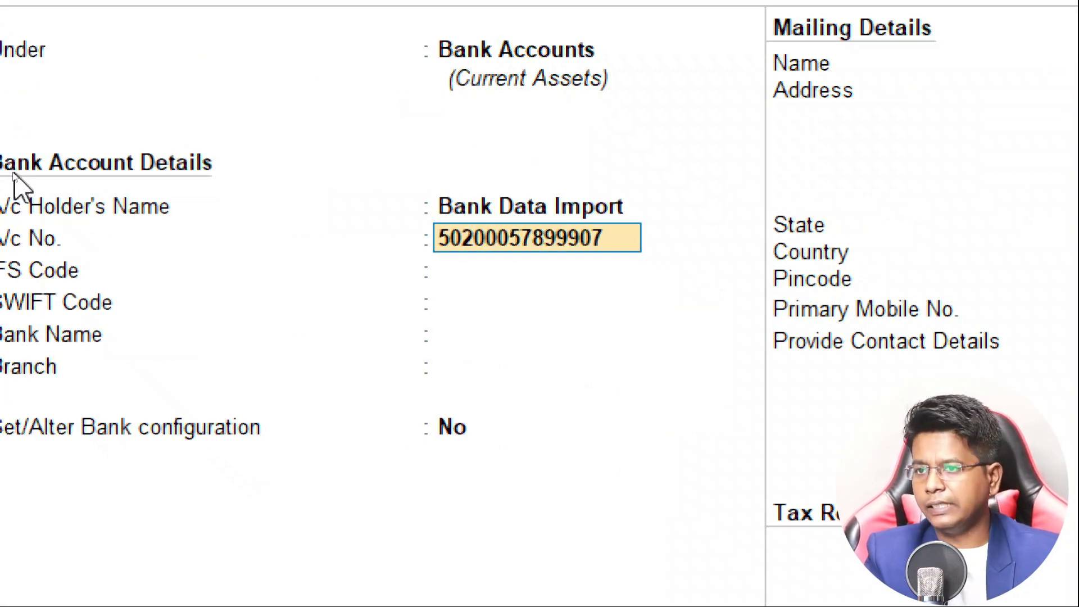
pyautogui.press('Return')
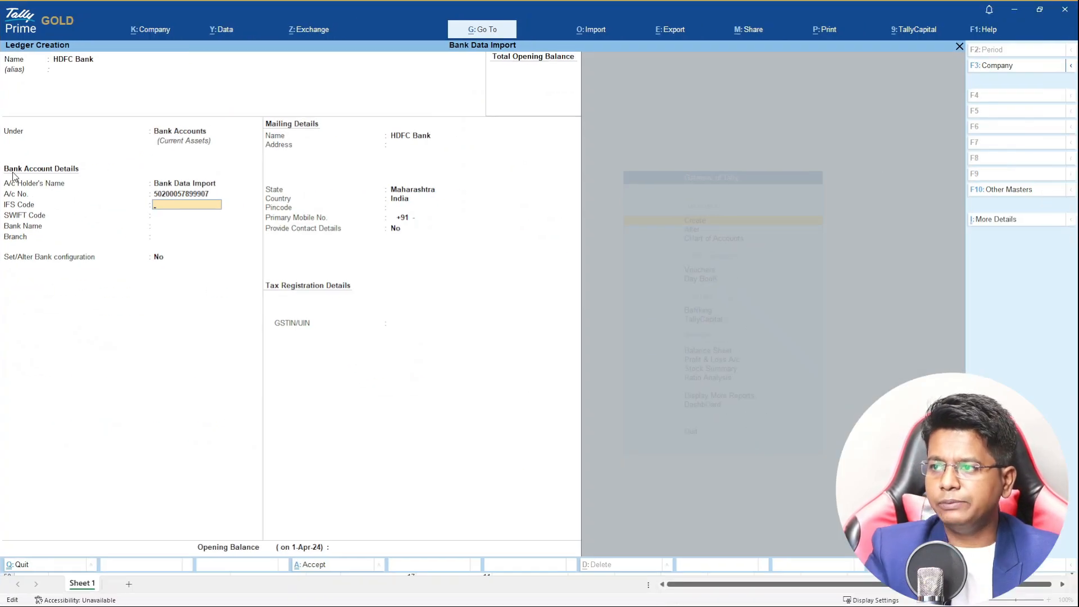
# - Copy the IFSC code HDFC0004272 from the bank statement in Excel into the IFS Code field of the TallyPrime ledger
pyautogui.hotkey('alt', 'Tab')
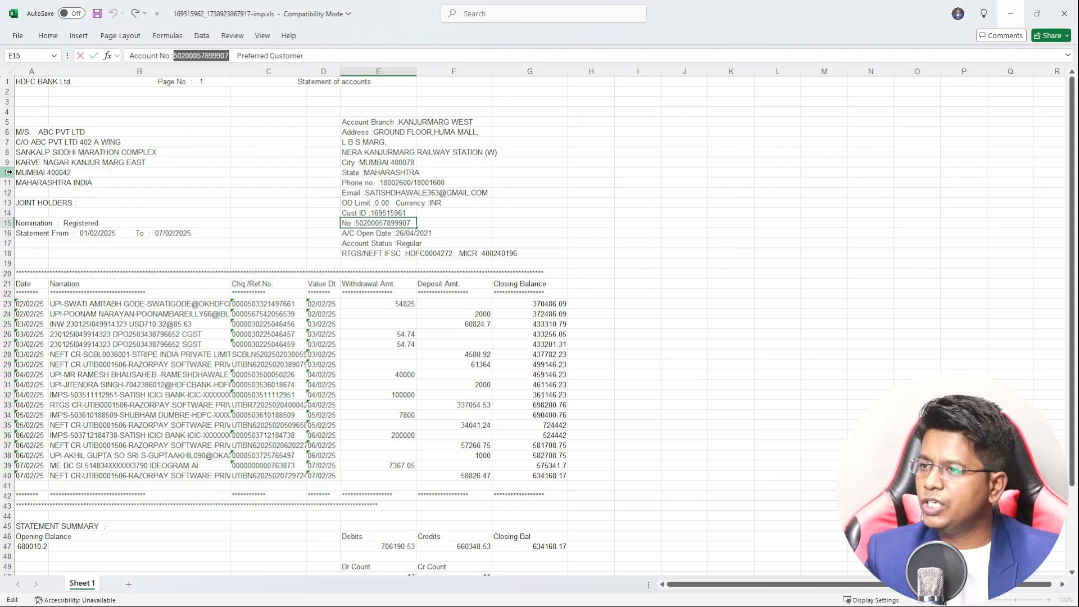
pyautogui.click(376, 254)
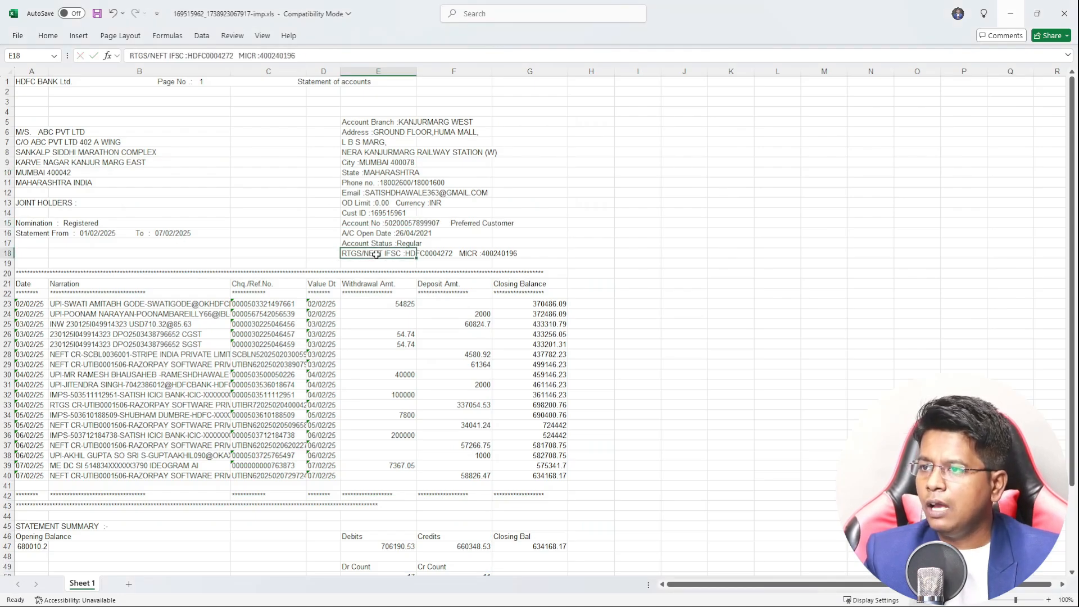
pyautogui.doubleClick(213, 55)
pyautogui.hotkey('ctrl', 'c')
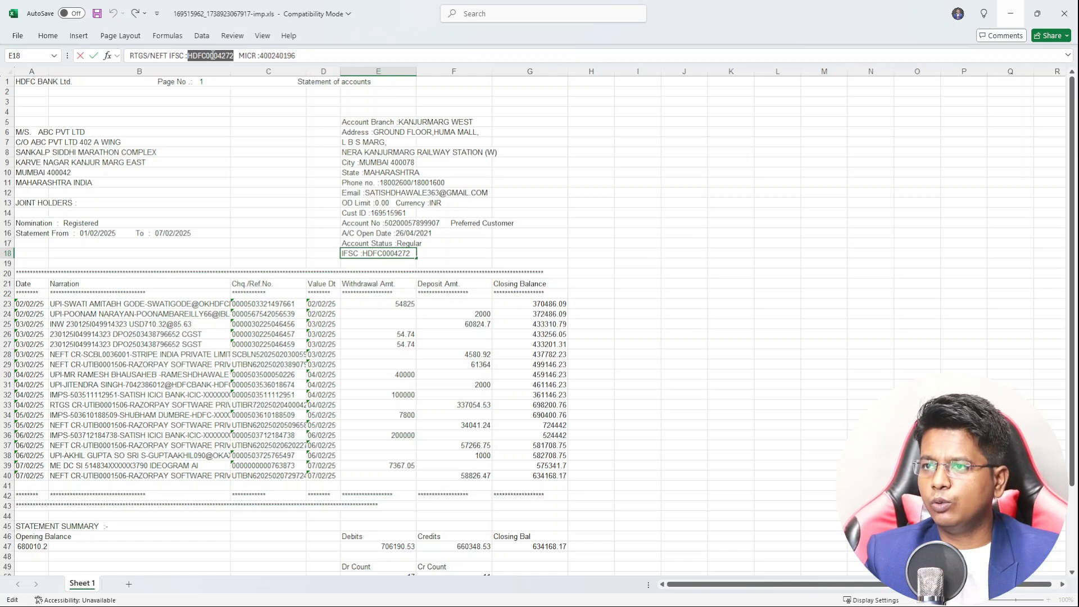
pyautogui.hotkey('alt', 'Tab')
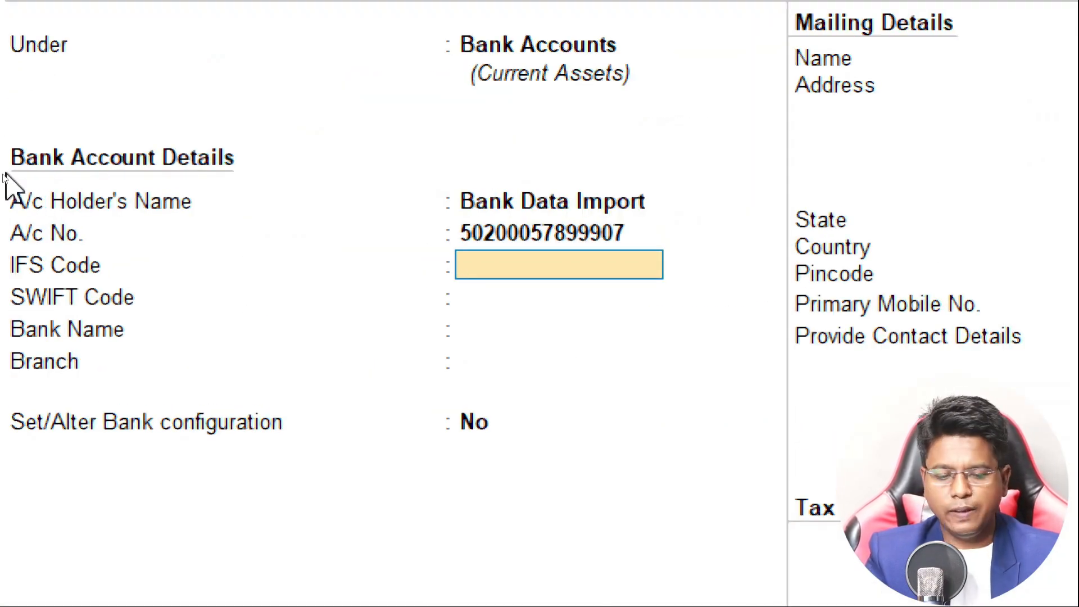
pyautogui.hotkey('ctrl', 'alt', 'v')
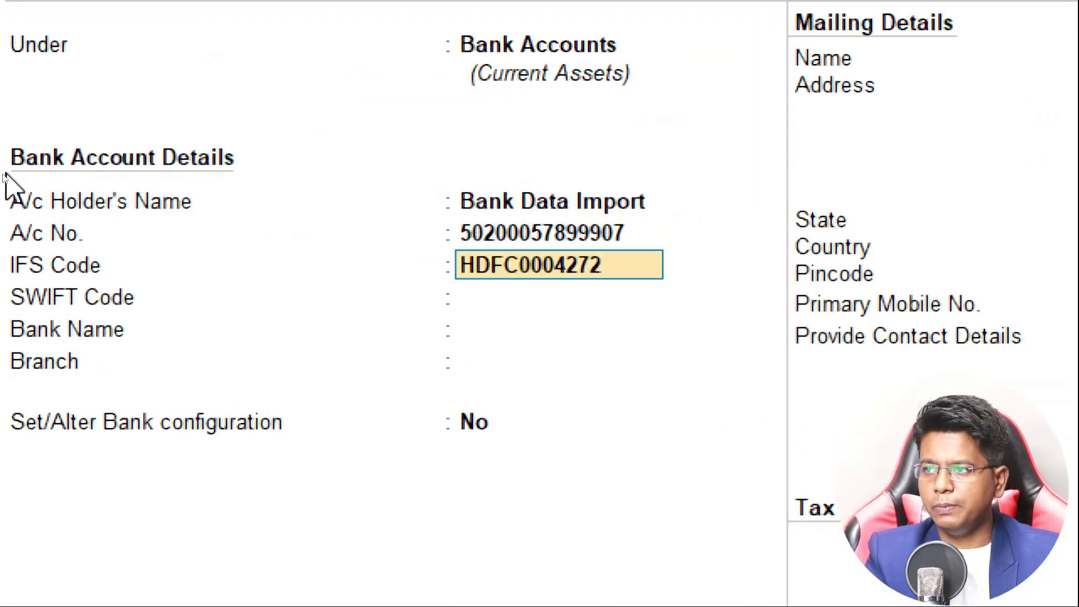
pyautogui.press('Return')
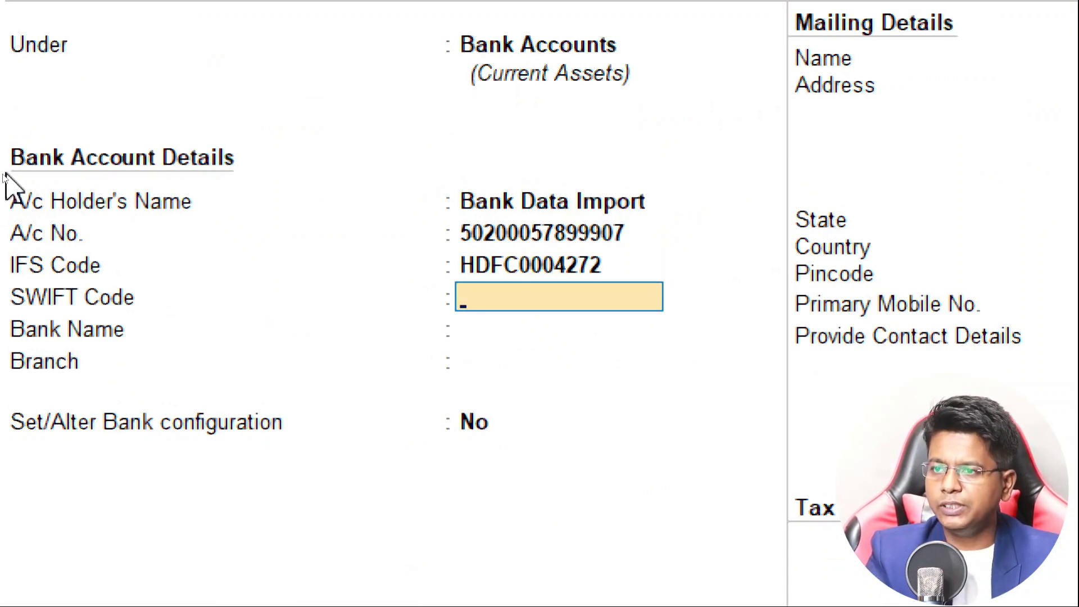
# - Leave the SWIFT code empty, set the bank name to HDFC Bank (India) and leave the branch blank
pyautogui.press('Return')
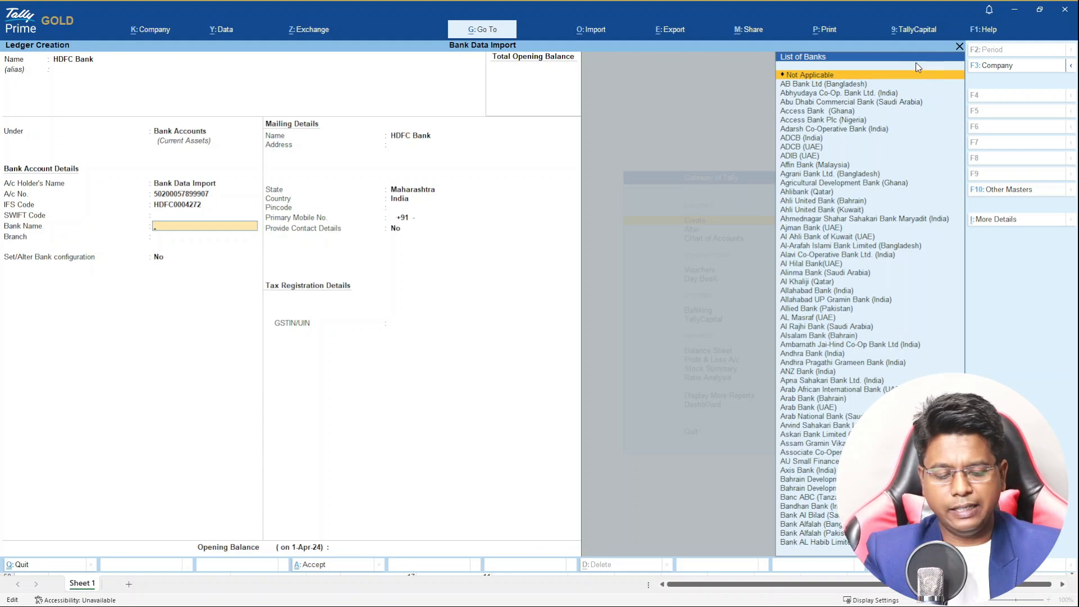
pyautogui.write('H')
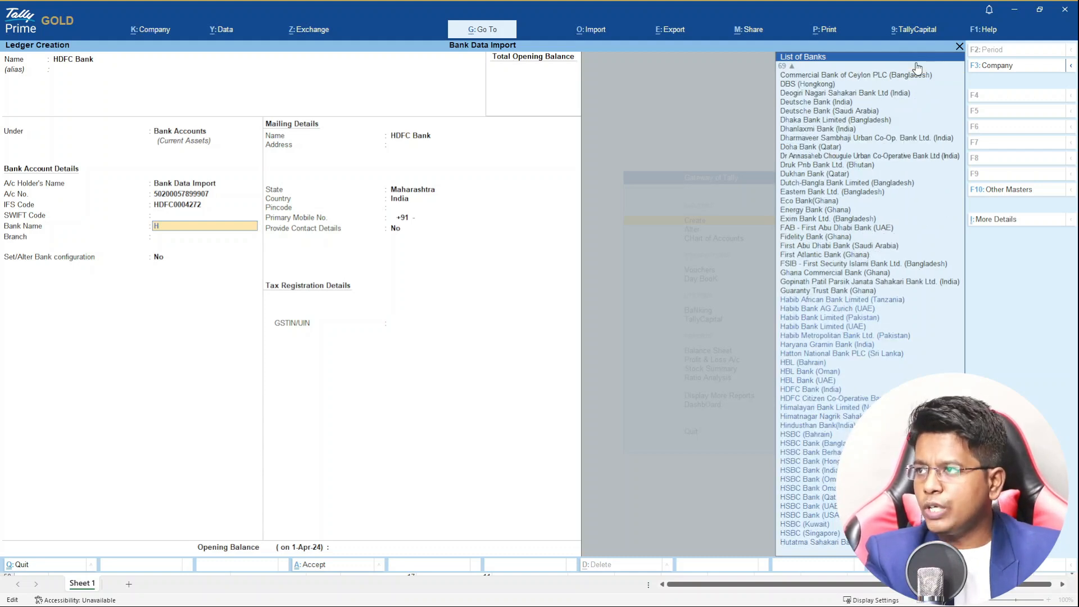
pyautogui.write('dfc')
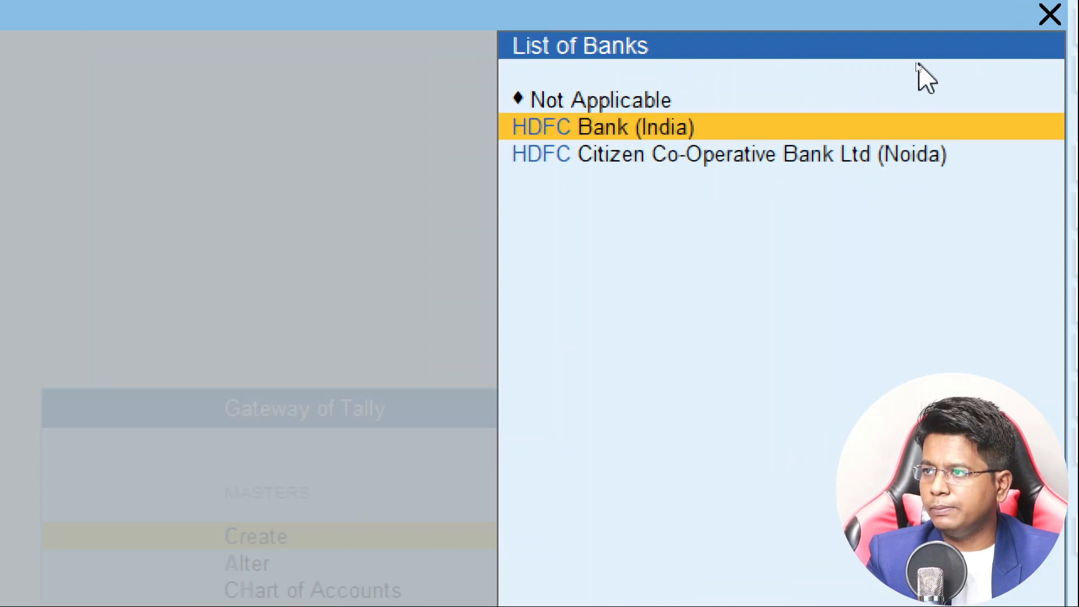
pyautogui.press('Down')
pyautogui.press('Up')
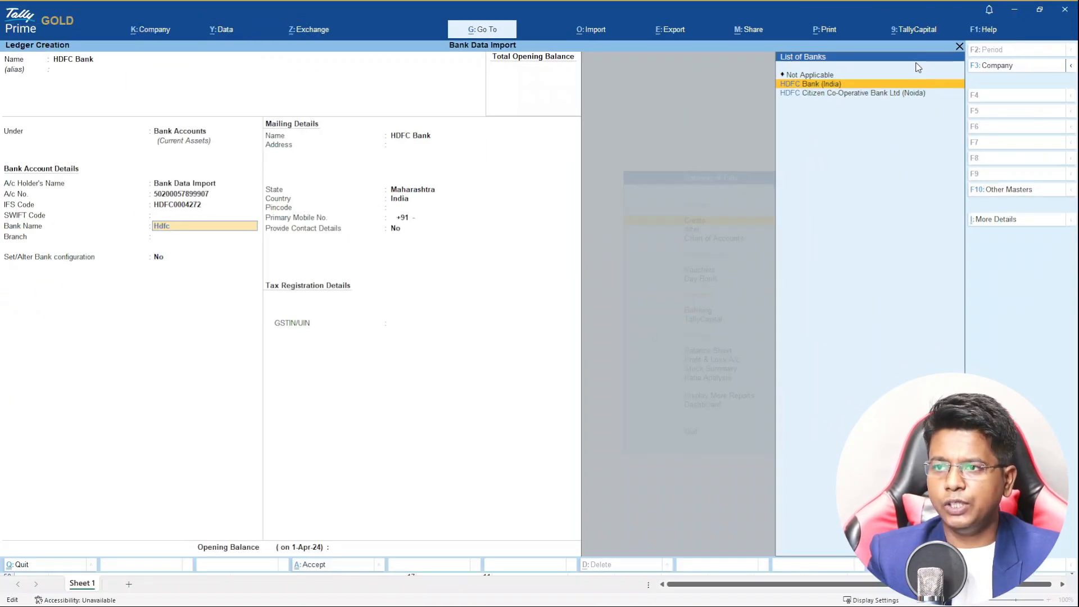
pyautogui.press('Return')
pyautogui.press('Return')
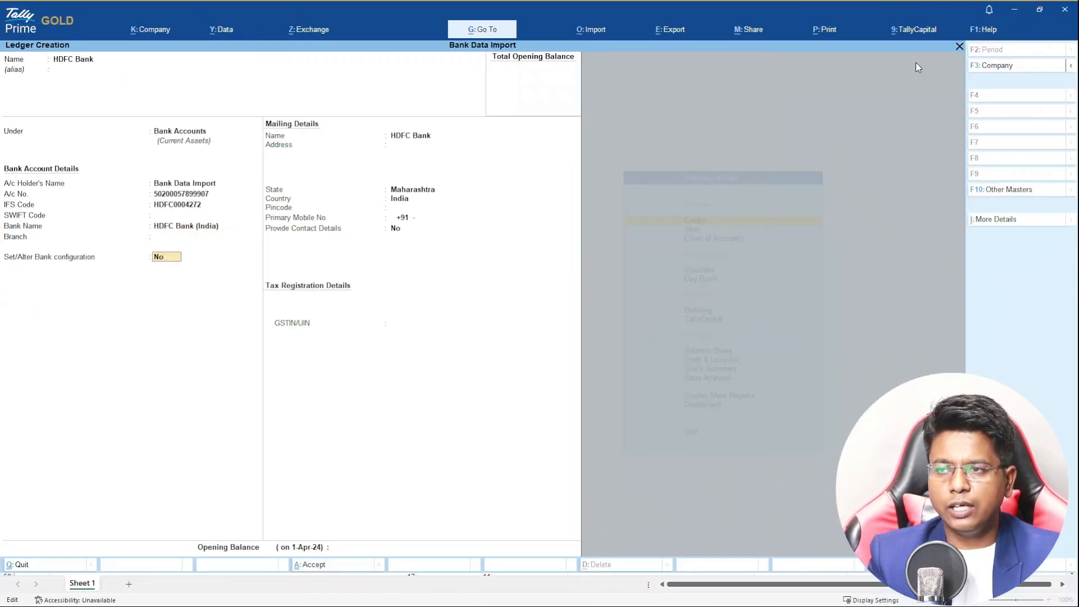
# - Keep the remaining fields at their defaults without an opening balance, save the HDFC Bank ledger and return to the Gateway of Tally
pyautogui.press('Return')
pyautogui.press('Return')
pyautogui.press('Return')
pyautogui.press('Return')
pyautogui.press('Return')
pyautogui.press('Return')
pyautogui.press('Return')
pyautogui.press('Return')
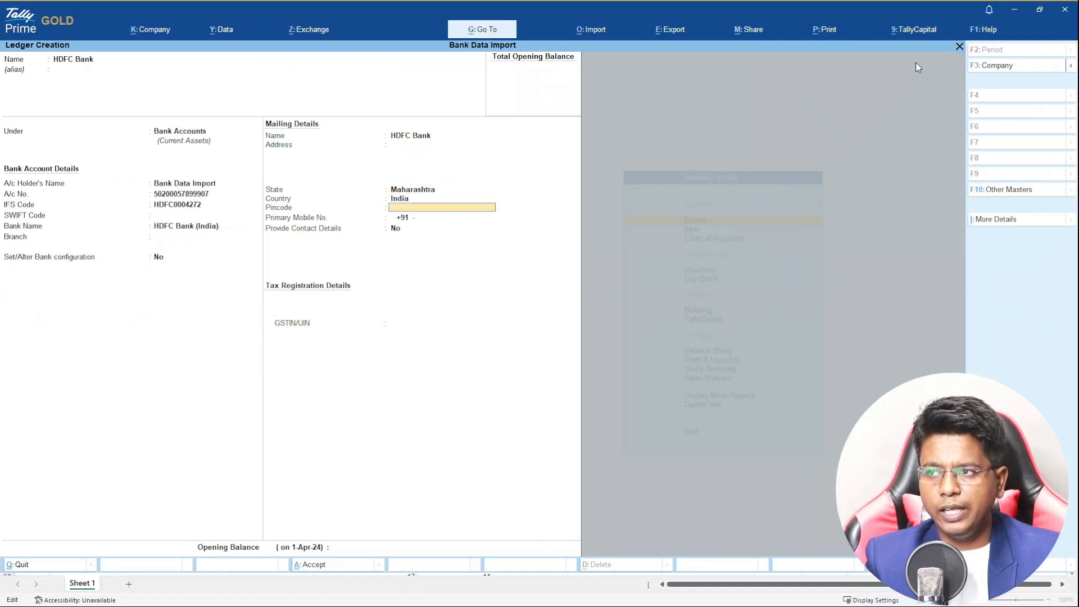
pyautogui.press('Return')
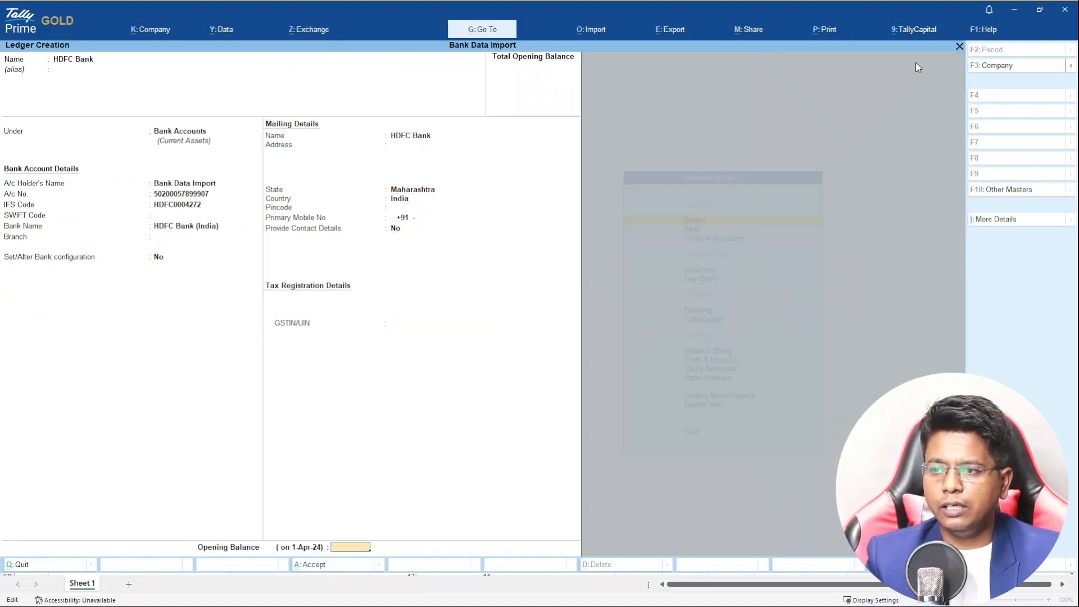
pyautogui.press('Return')
pyautogui.hotkey('ctrl', 'a')
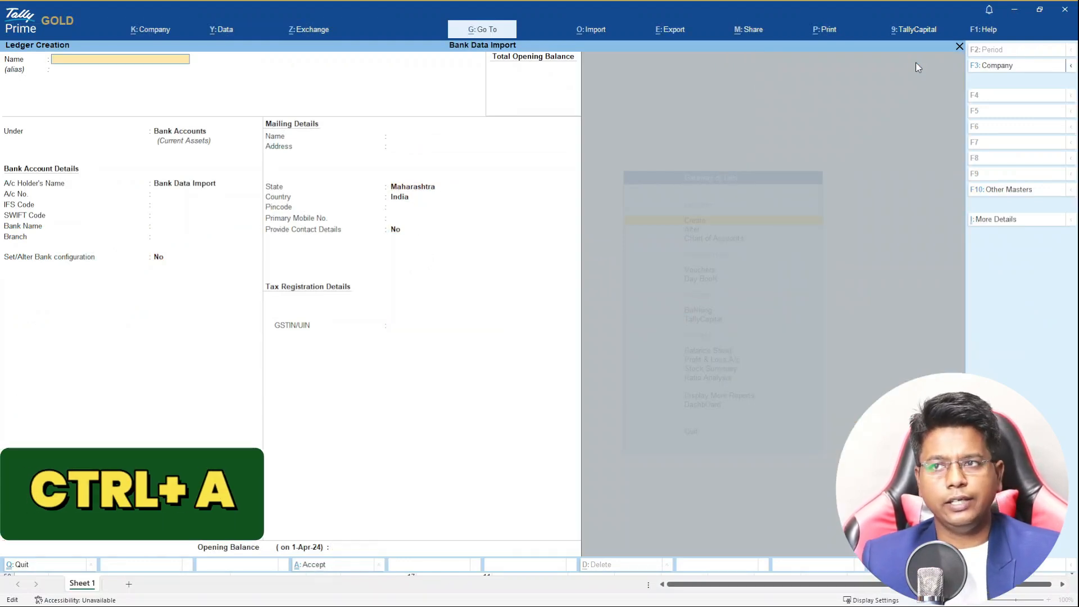
pyautogui.press('Escape')
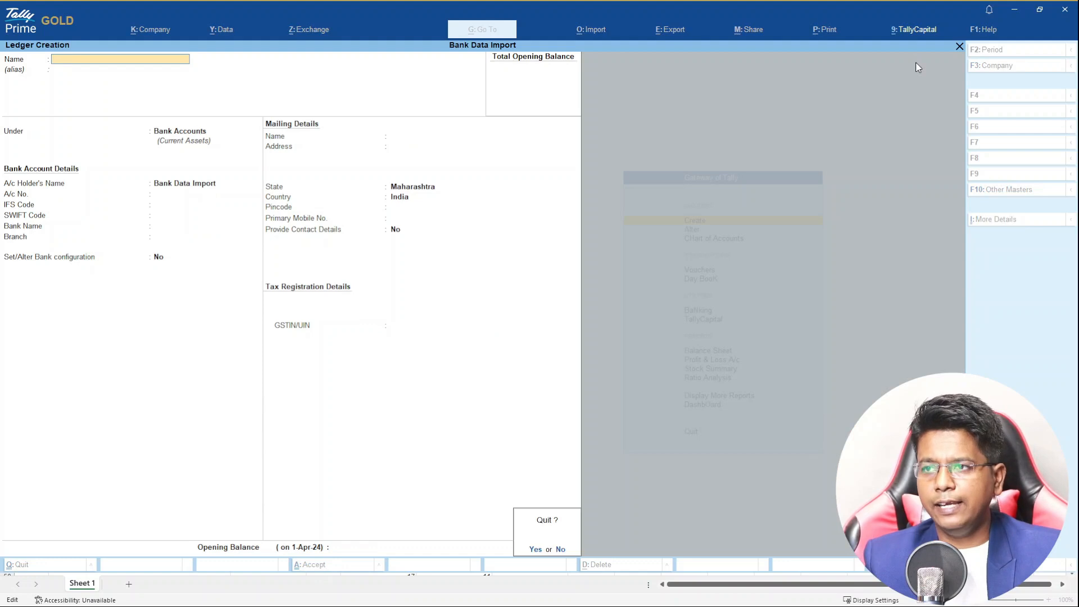
pyautogui.press('y')
pyautogui.press('Escape')
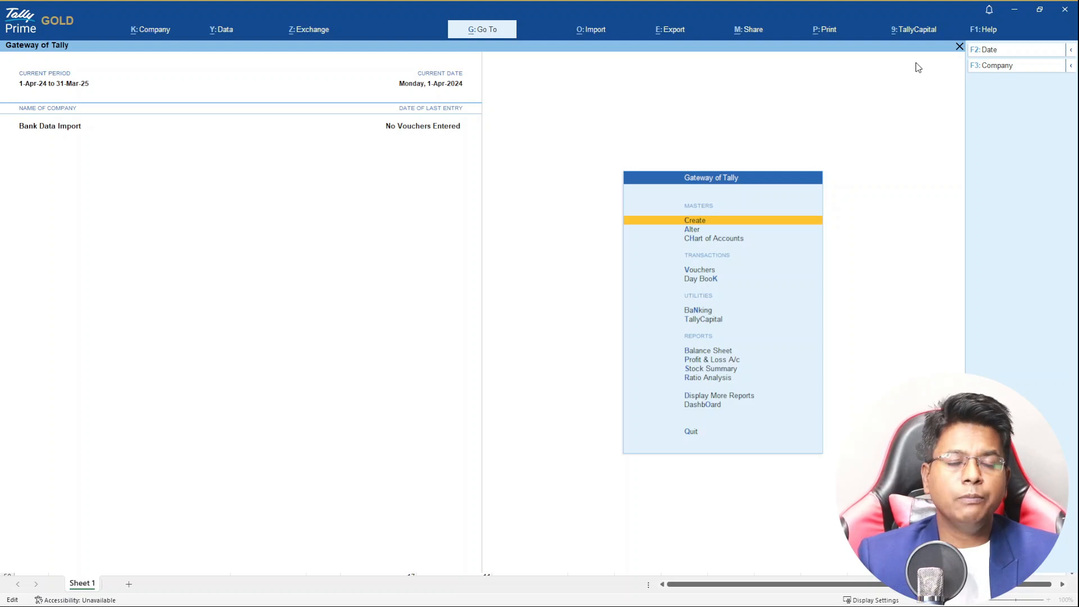
pyautogui.hotkey('alt', 'Tab')
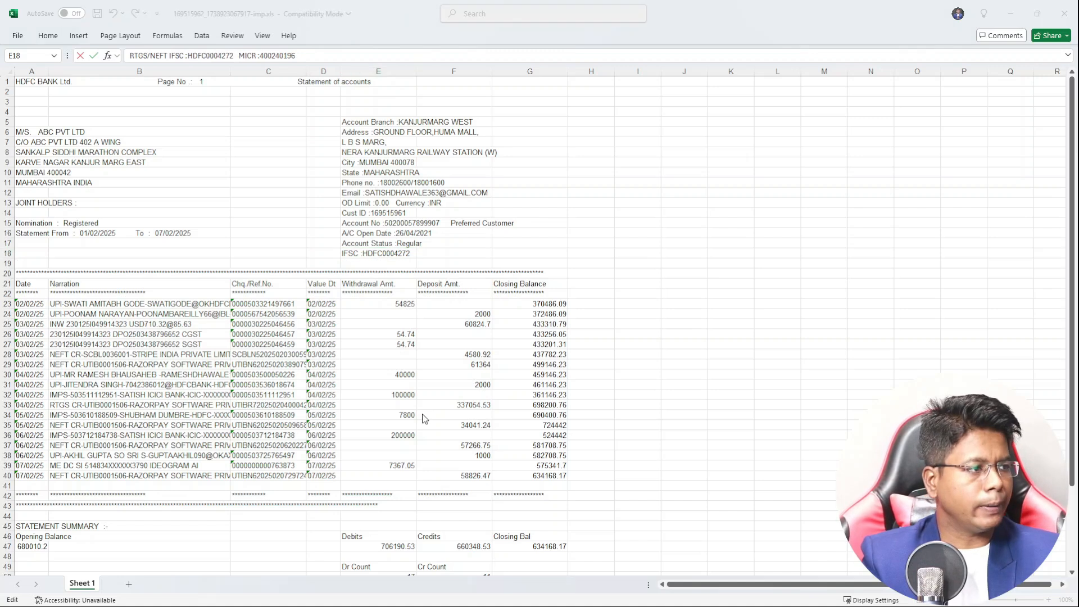
pyautogui.hotkey('alt', 'Tab')
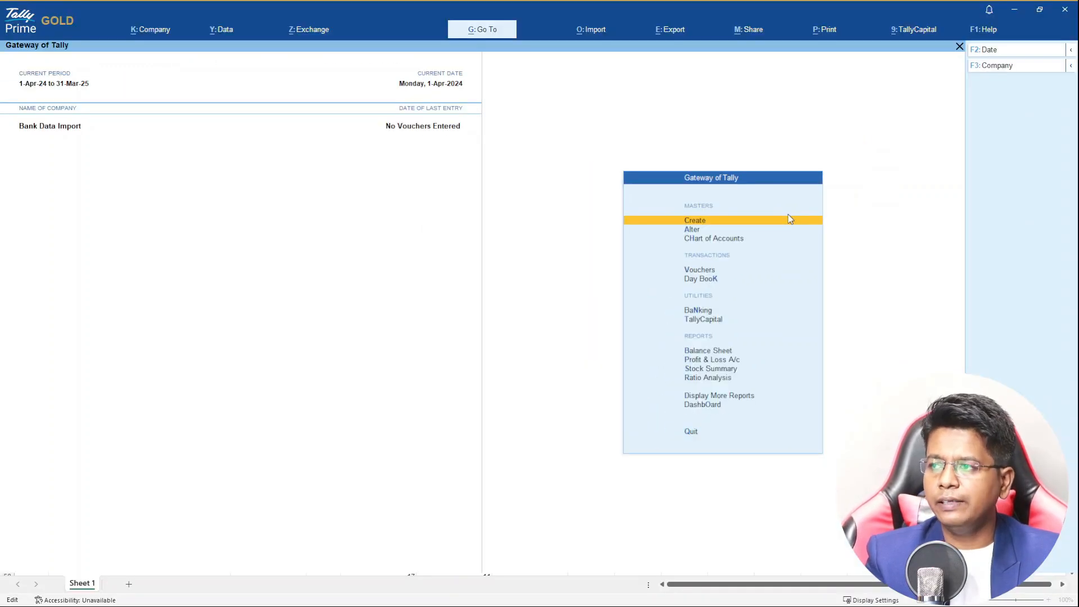
# - Start a new ledger named Office Exp without an alias
pyautogui.click(790, 219)
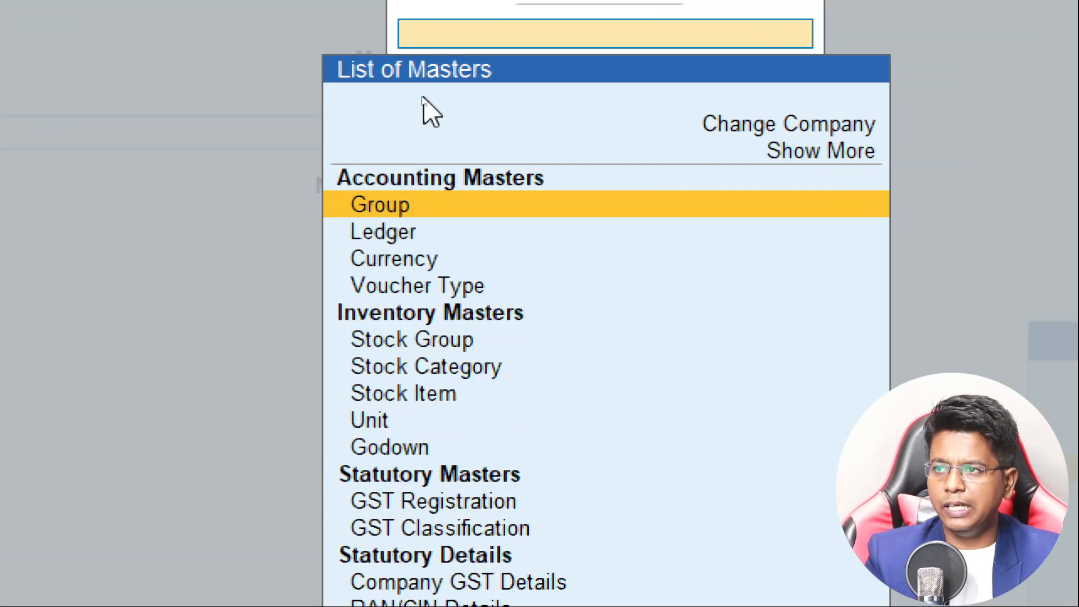
pyautogui.press('Down')
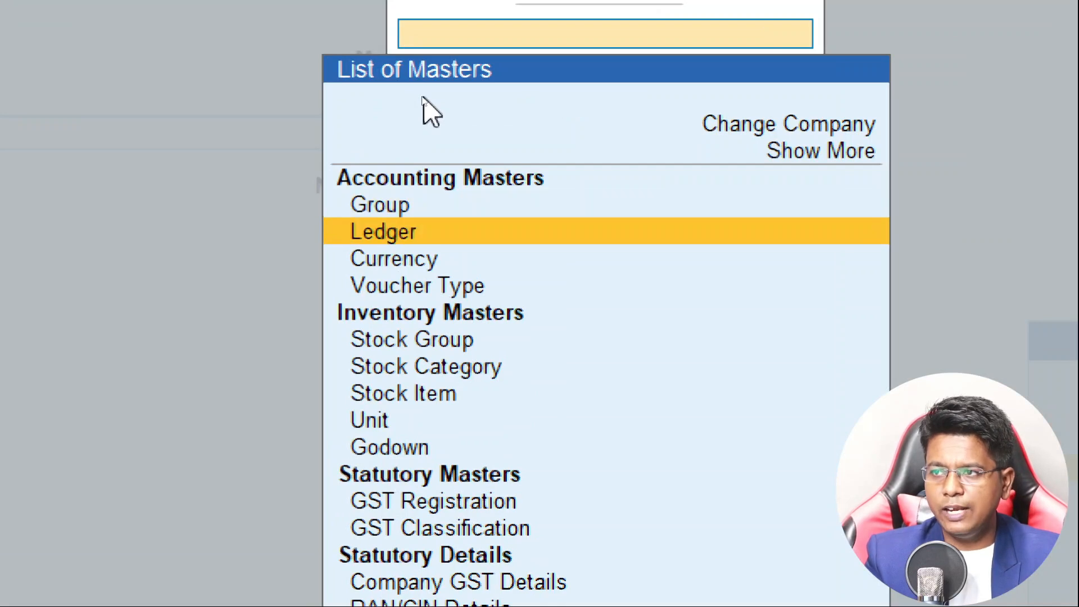
pyautogui.press('Return')
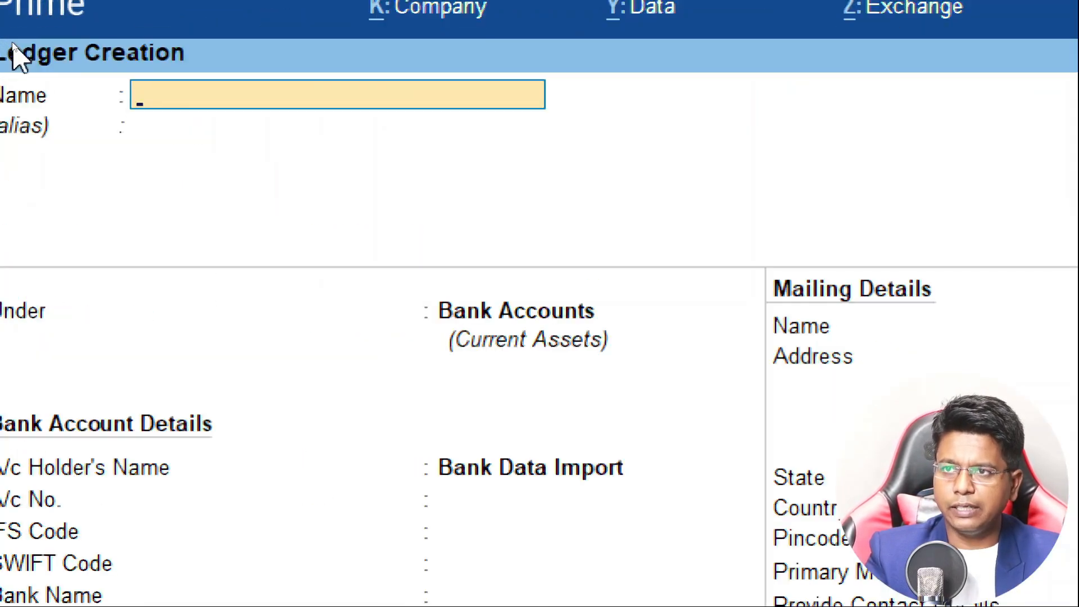
pyautogui.write('Office Exp')
pyautogui.press('Return')
pyautogui.press('Return')
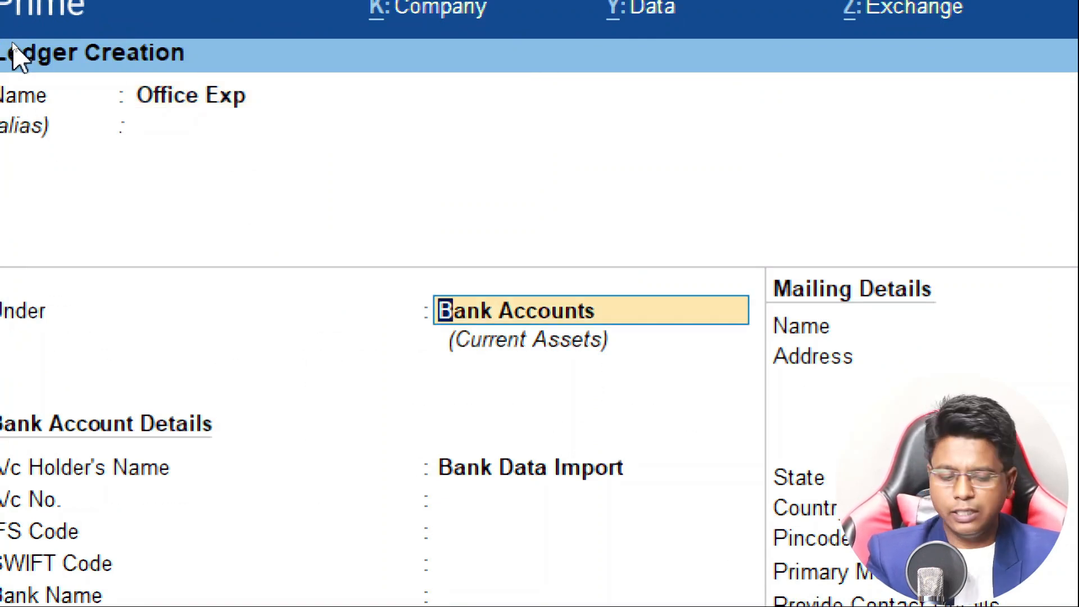
# - Place the Office Exp ledger under the Indirect Expenses group and save it
pyautogui.press('Escape')
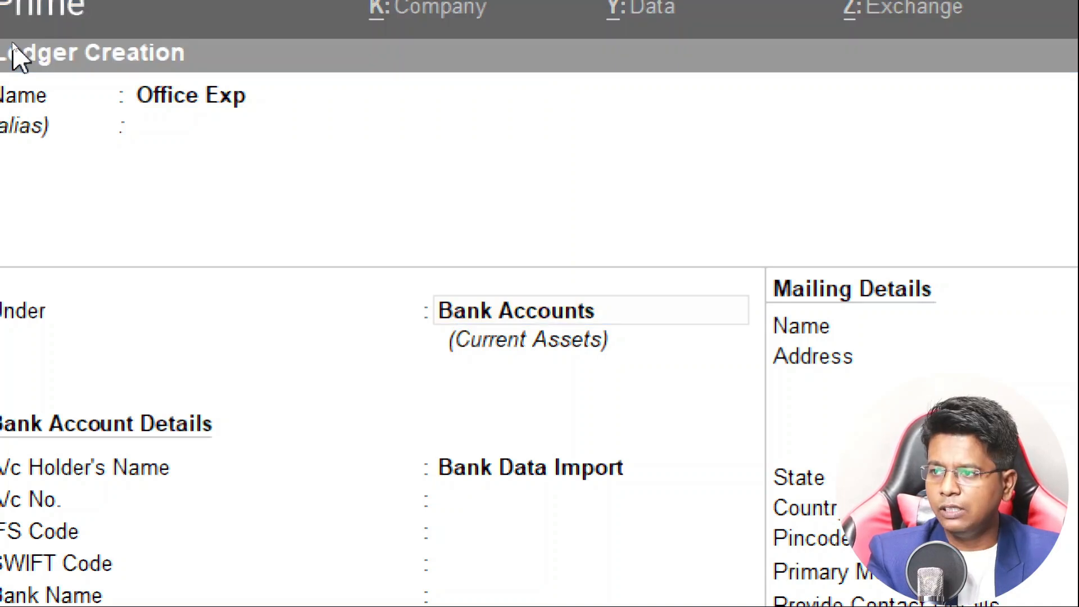
pyautogui.click(442, 318)
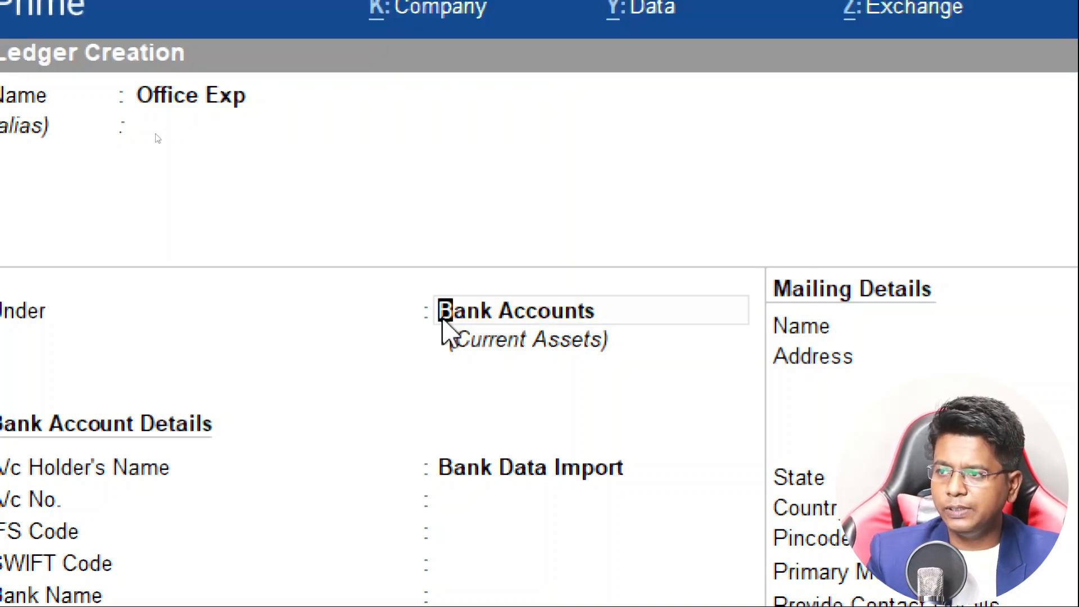
pyautogui.press('BackSpace')
pyautogui.write('In')
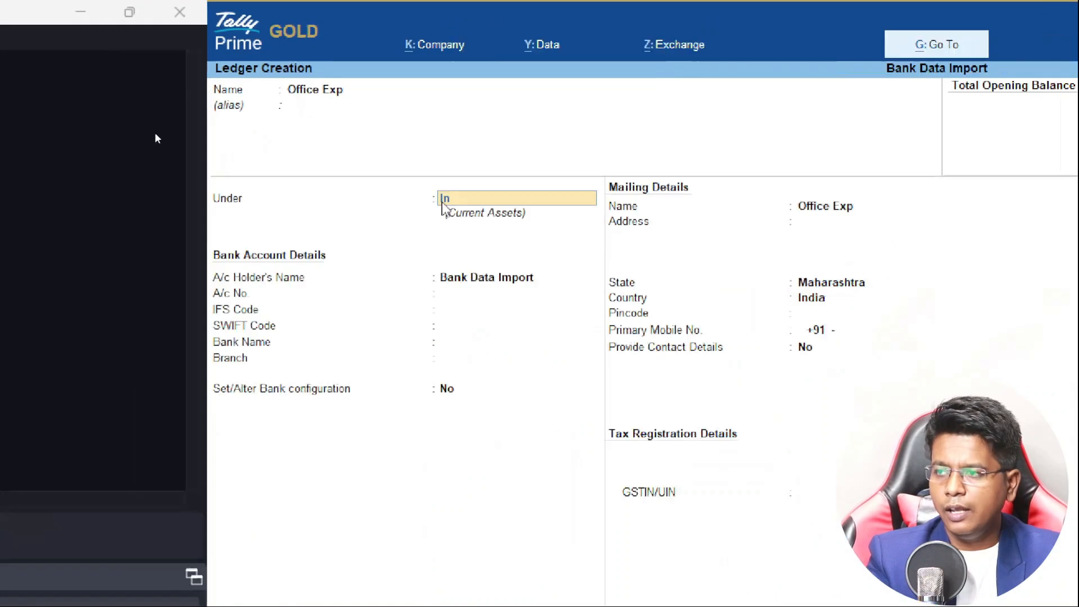
pyautogui.press('Return')
pyautogui.press('Return')
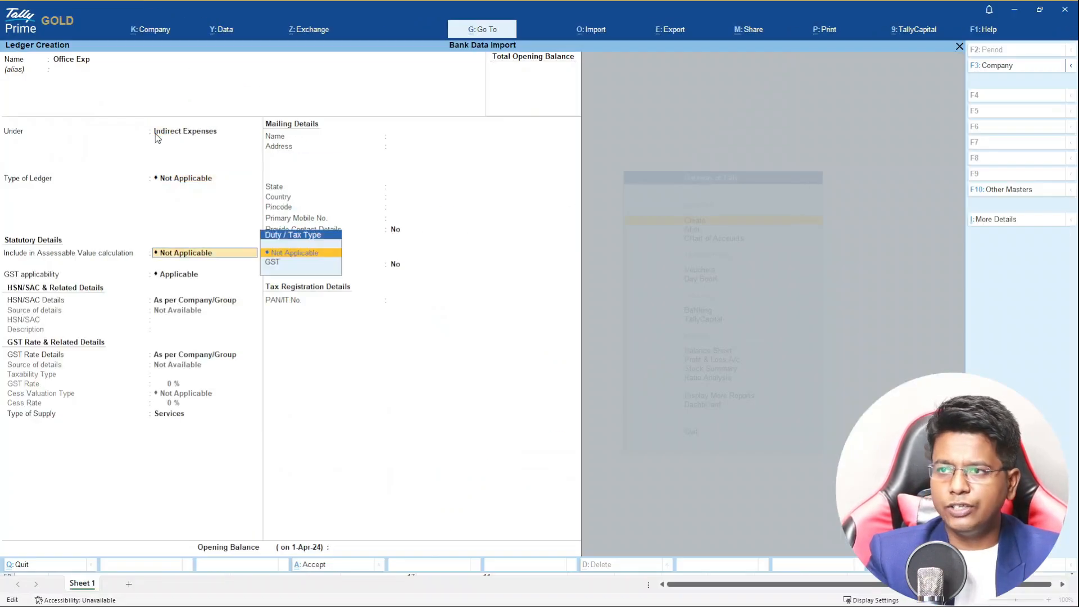
pyautogui.press('ctrl')
pyautogui.hotkey('ctrl', 'a')
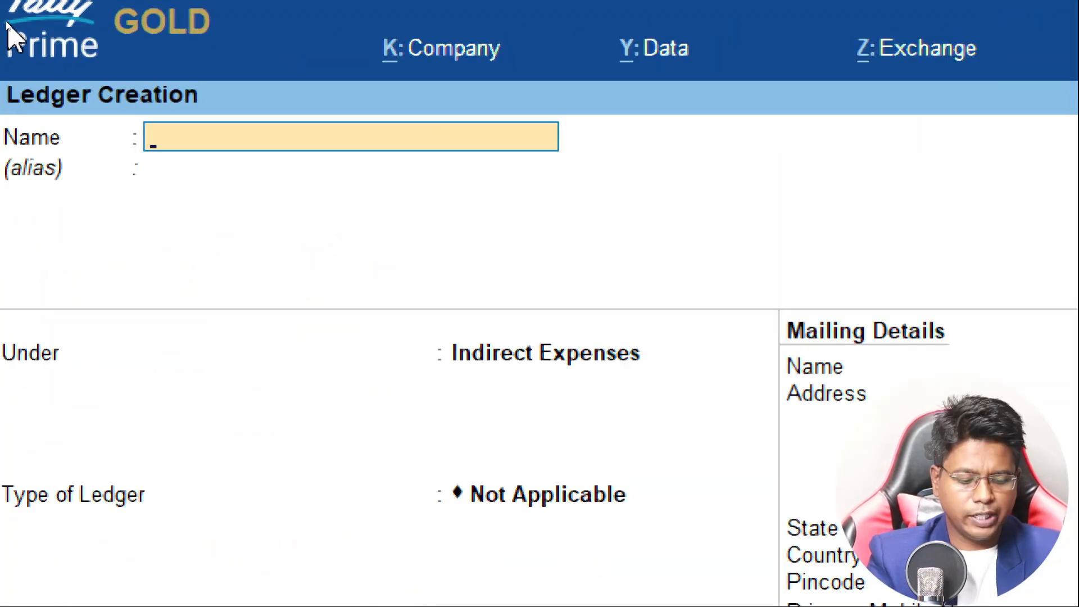
# - Create a ledger named Computer Exp under Indirect Expenses and save it
pyautogui.write('Computer')
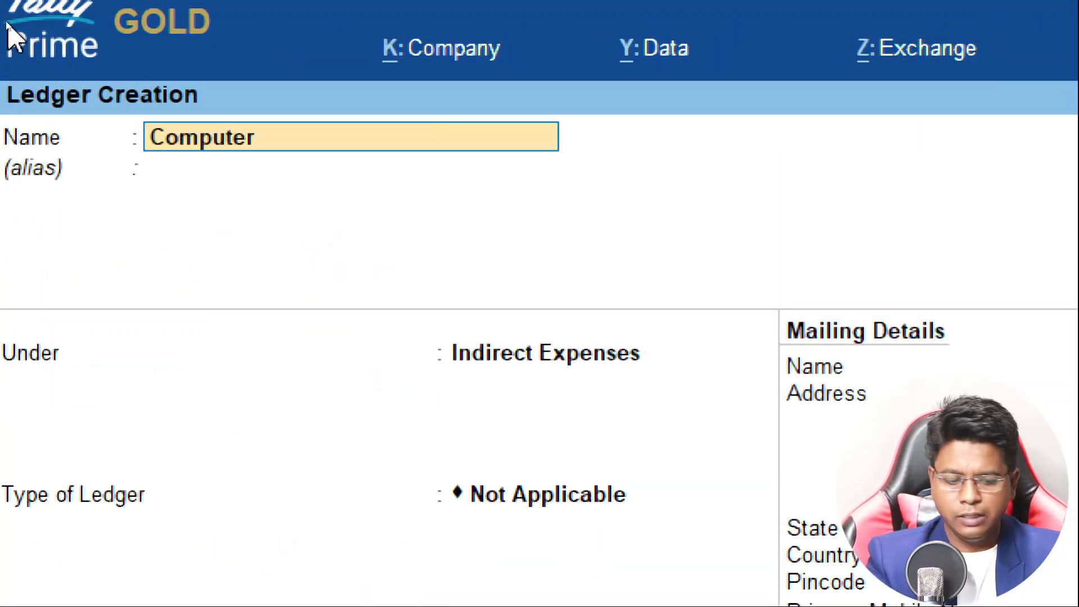
pyautogui.write(' Exp')
pyautogui.press('Return')
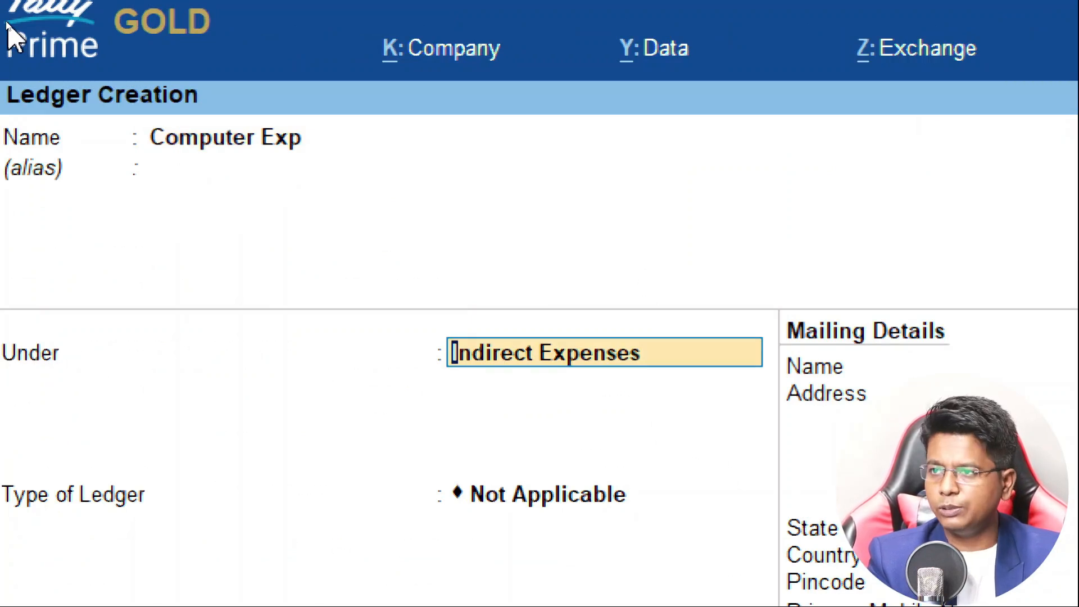
pyautogui.hotkey('ctrl', 'a')
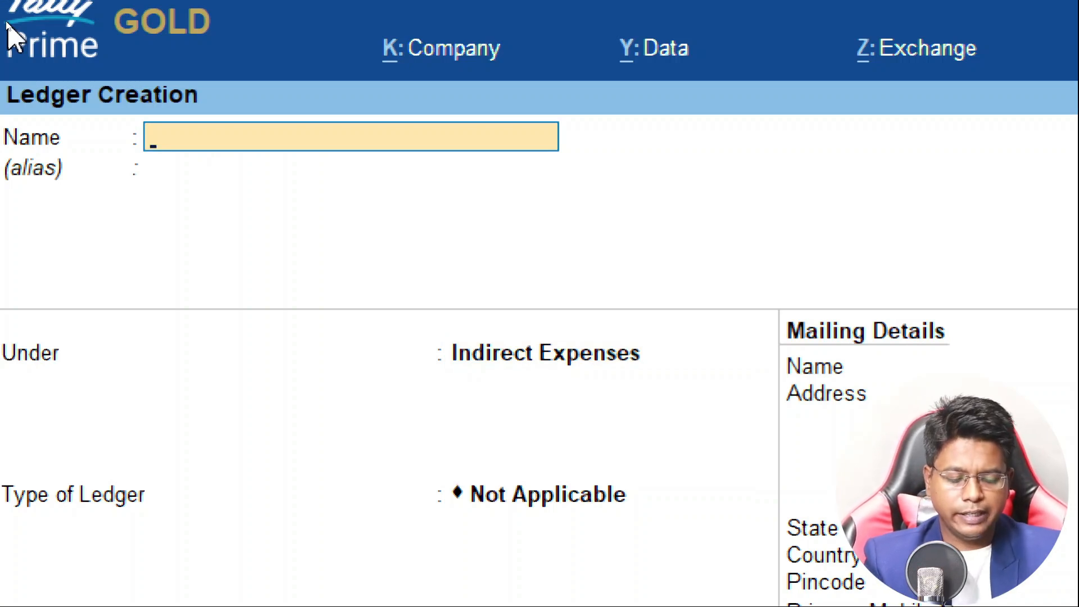
# - Create and save a Rent Exp ledger under Indirect Expenses, and leave master creation for the Gateway of Tally
pyautogui.write('Rent Exp')
pyautogui.press('Return')
pyautogui.press('Return')
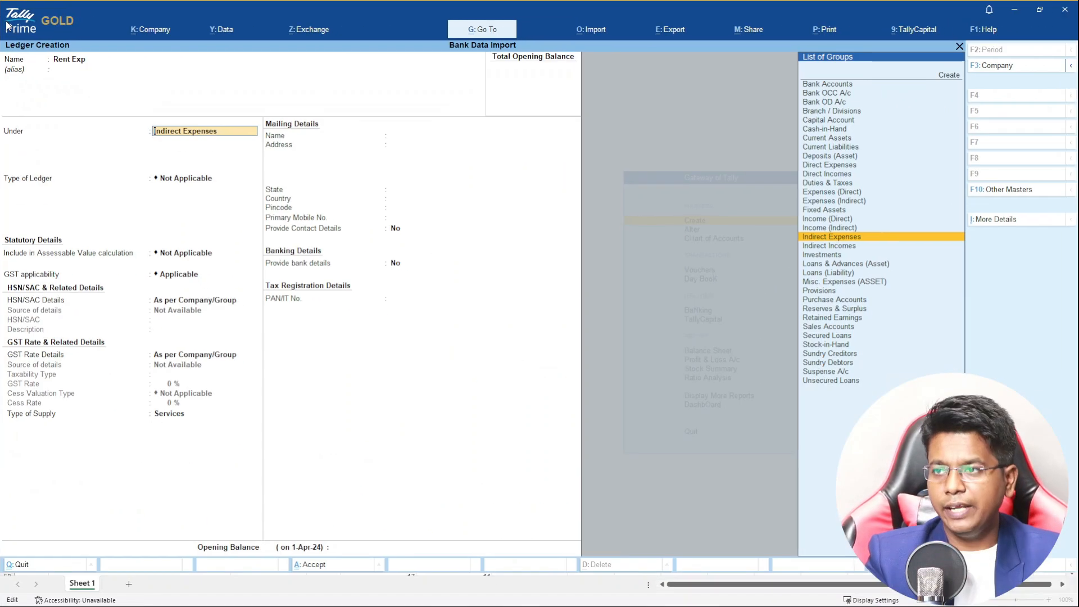
pyautogui.press('Return')
pyautogui.hotkey('ctrl', 'a')
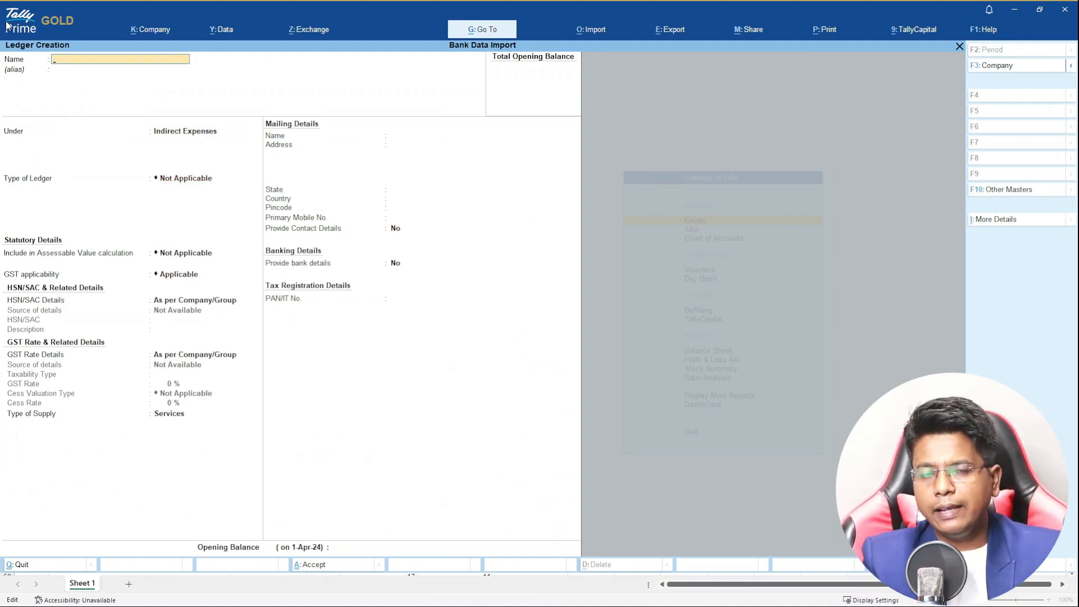
pyautogui.press('Escape')
pyautogui.press('y')
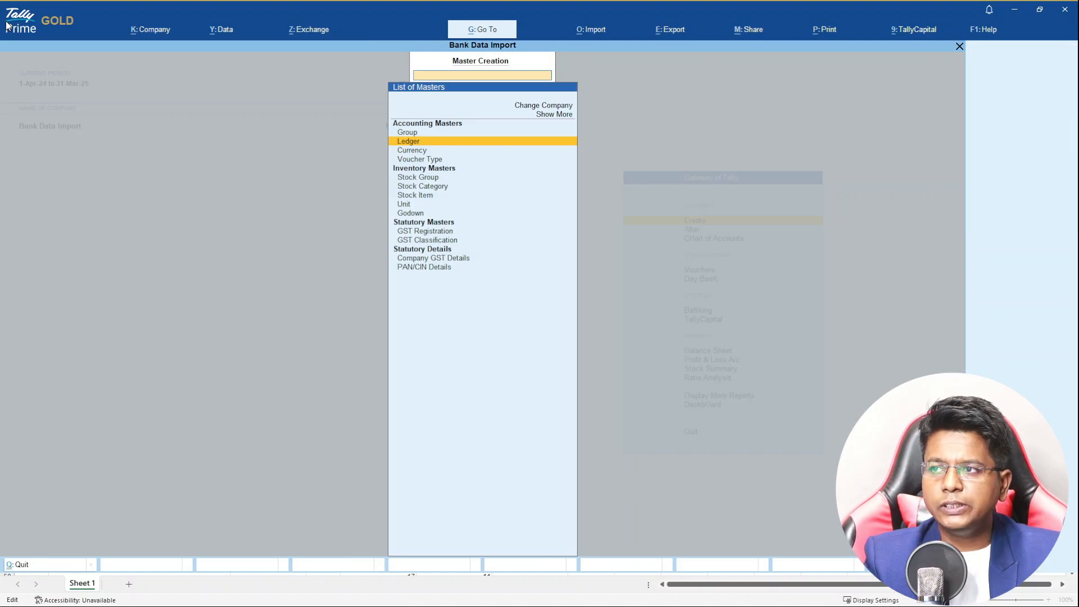
pyautogui.press('Escape')
# - Switch to the bank statement in Excel and bring up the Desktop folder containing the statement file in File Explorer
pyautogui.hotkey('alt', 'Tab')
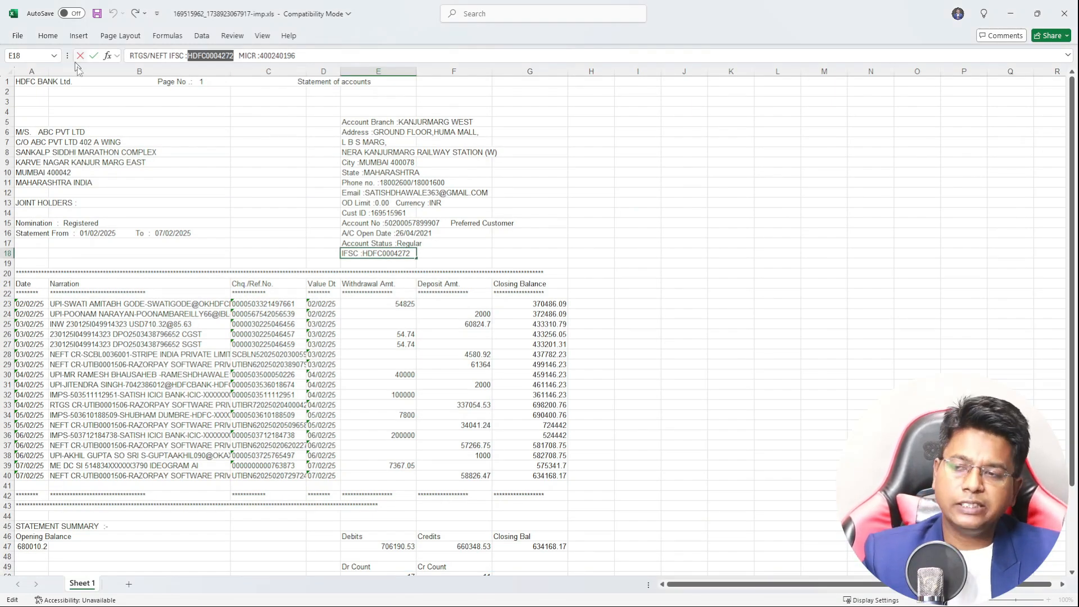
pyautogui.click(187, 139)
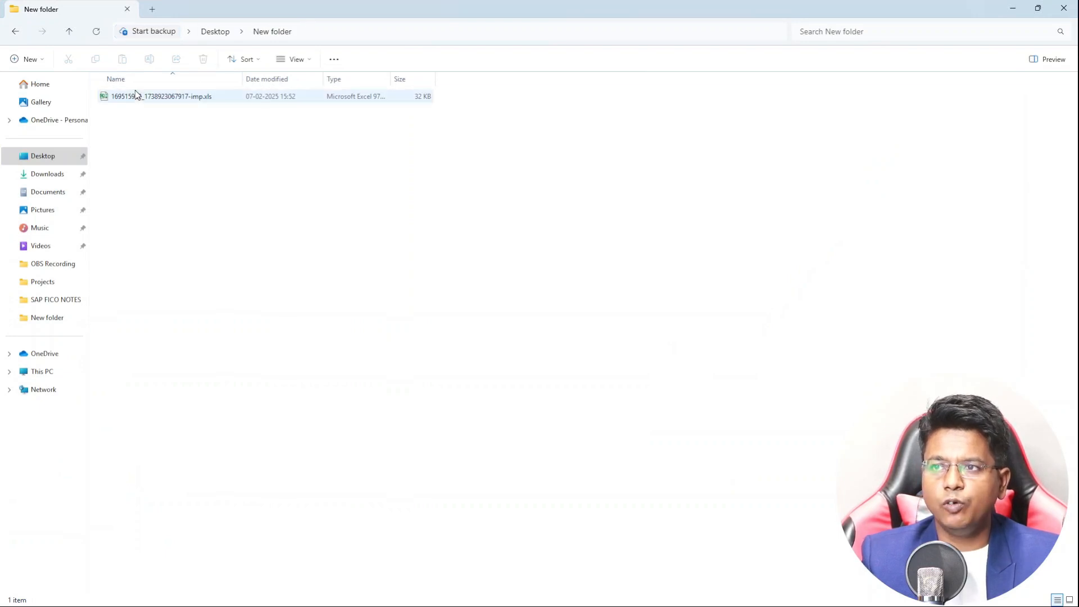
# - Check the .xls bank statement file and its folder path in File Explorer, and minimise the window
pyautogui.click(115, 97)
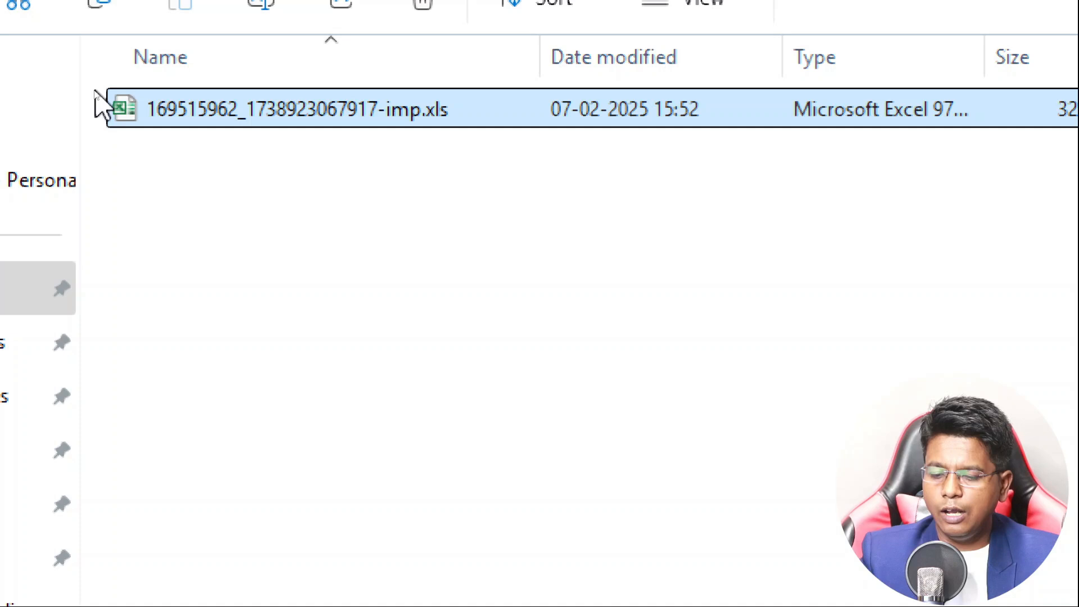
pyautogui.click(313, 29)
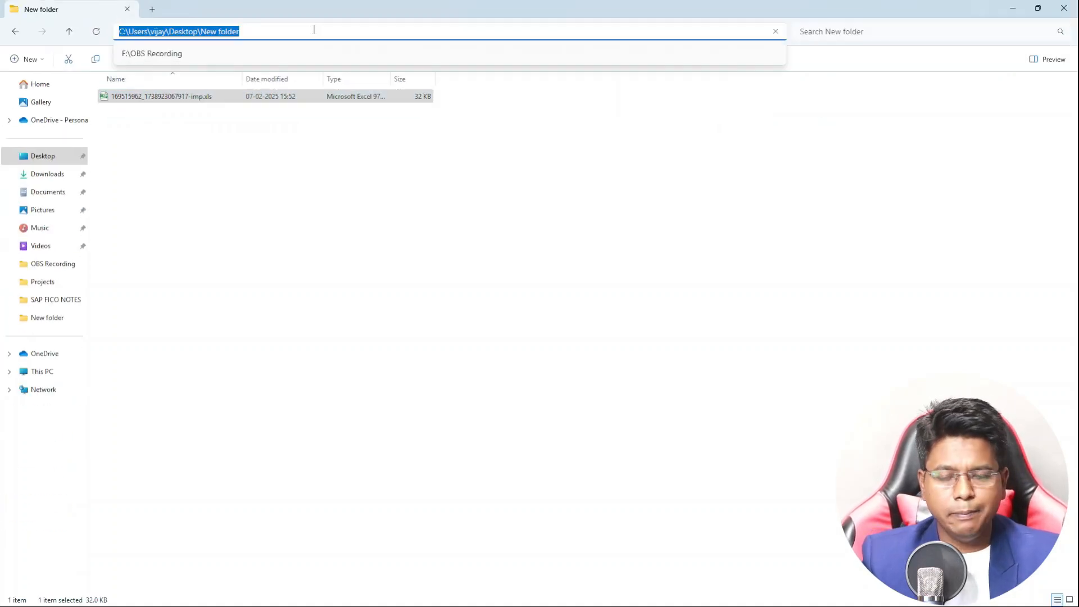
pyautogui.click(630, 131)
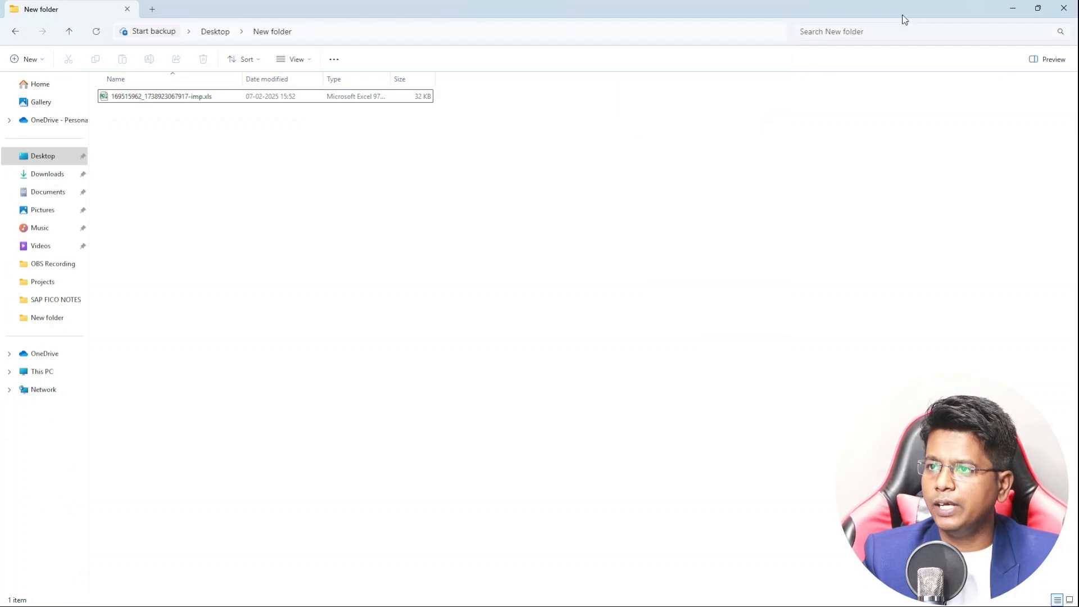
pyautogui.click(1010, 4)
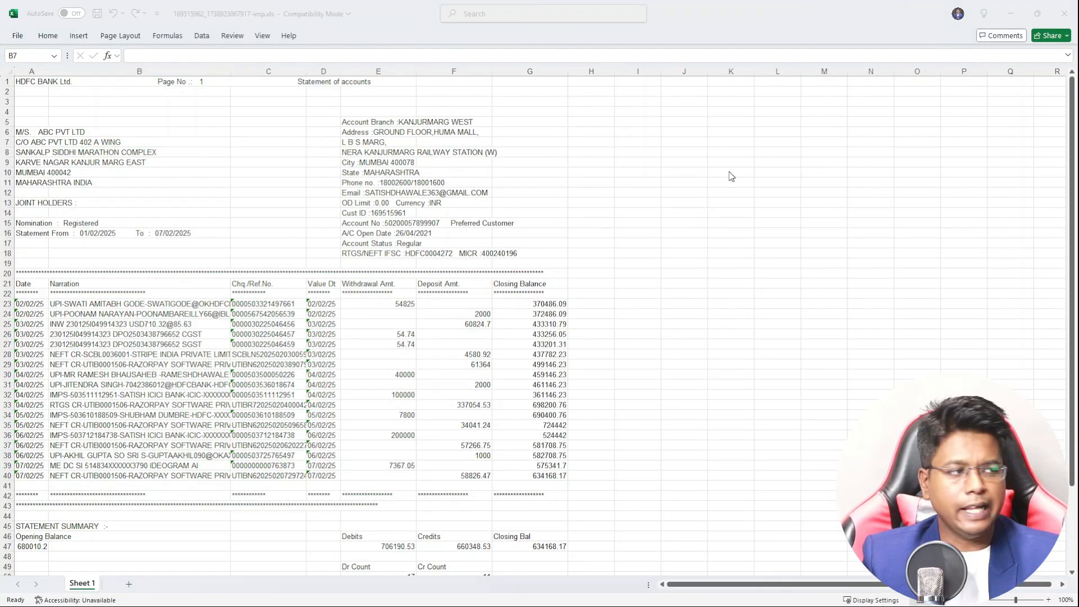
# - Switch to TallyPrime, start a bank statement import and choose HDFC Bank as the bank ledger
pyautogui.hotkey('alt', 'Tab')
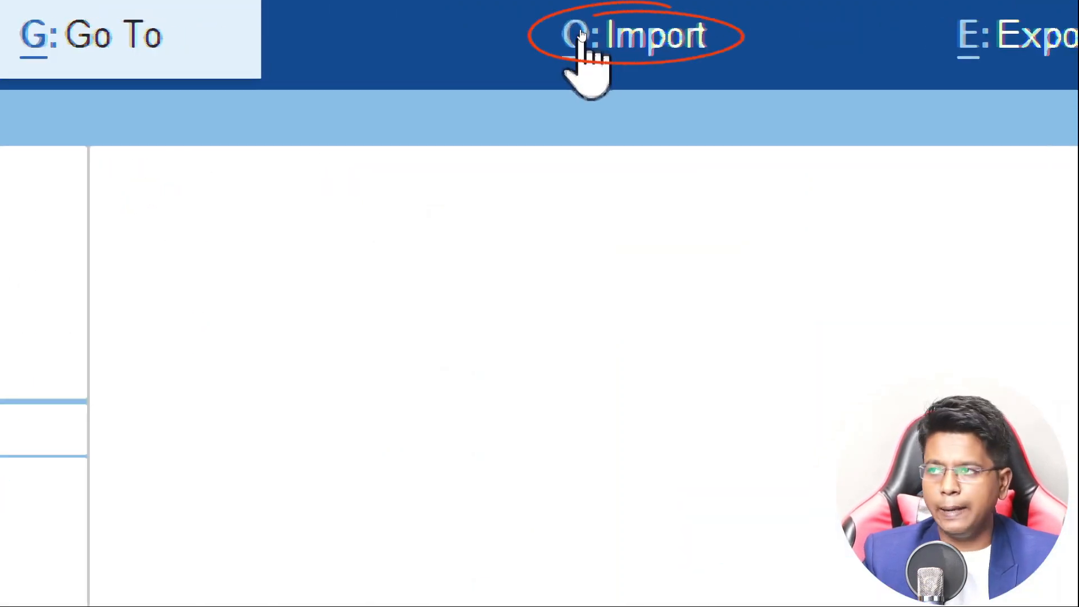
pyautogui.click(582, 35)
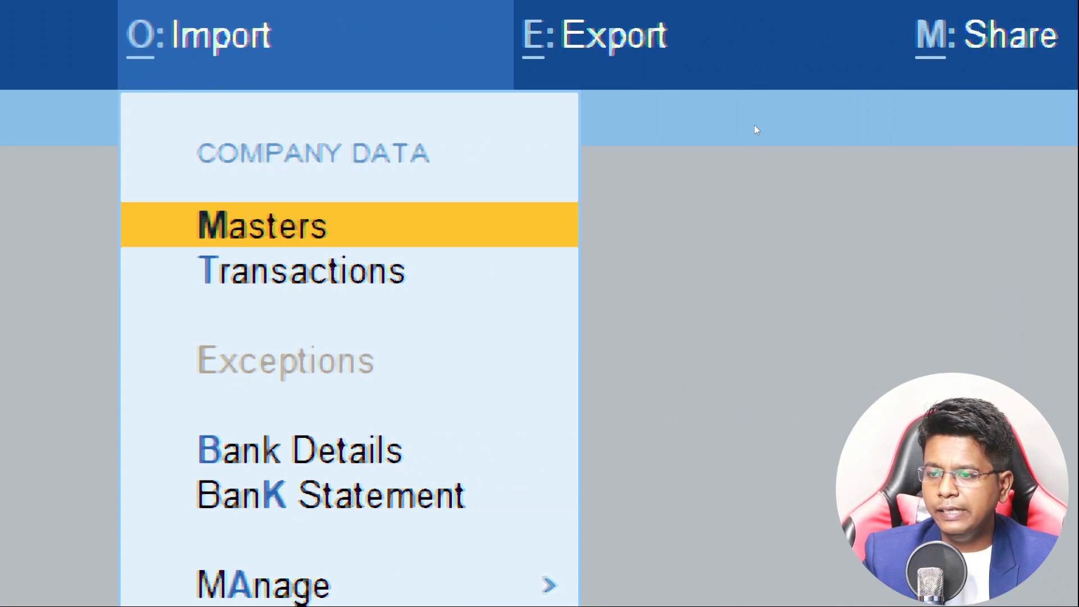
pyautogui.press('Down')
pyautogui.press('Down')
pyautogui.press('Down')
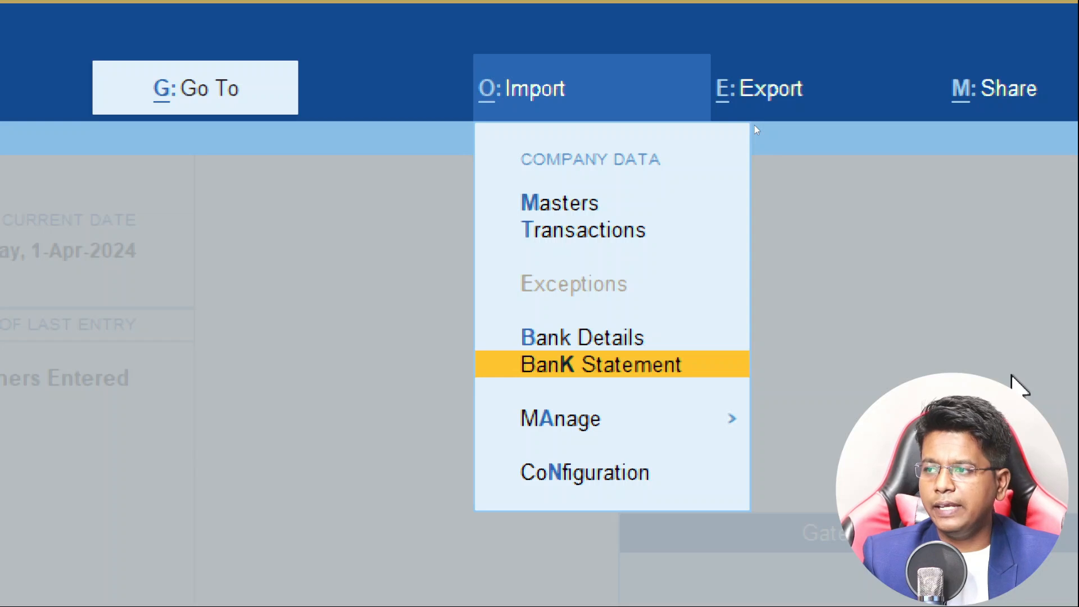
pyautogui.press('Return')
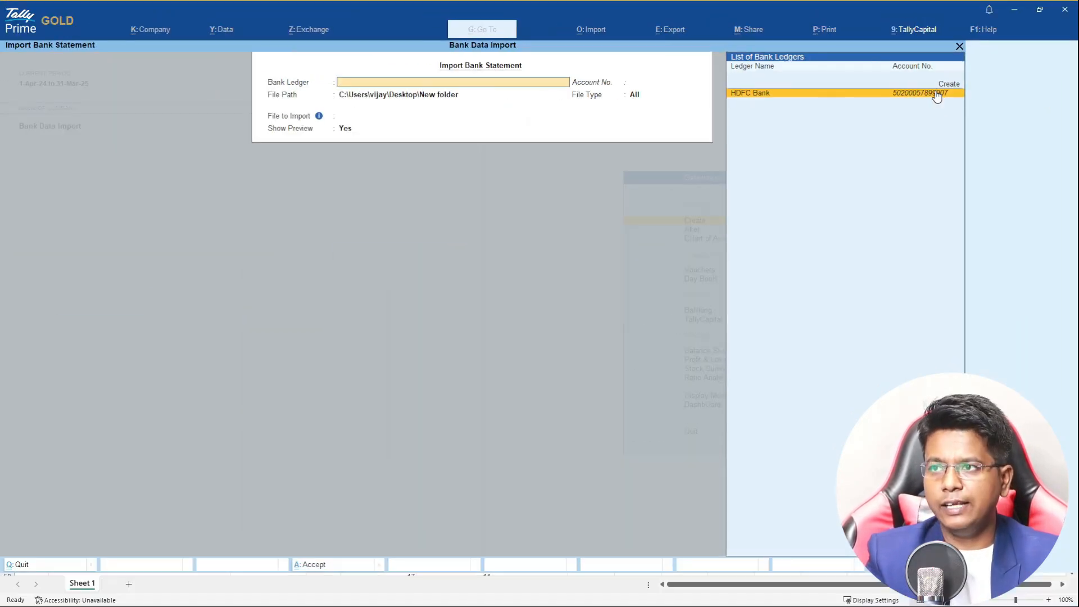
pyautogui.click(936, 94)
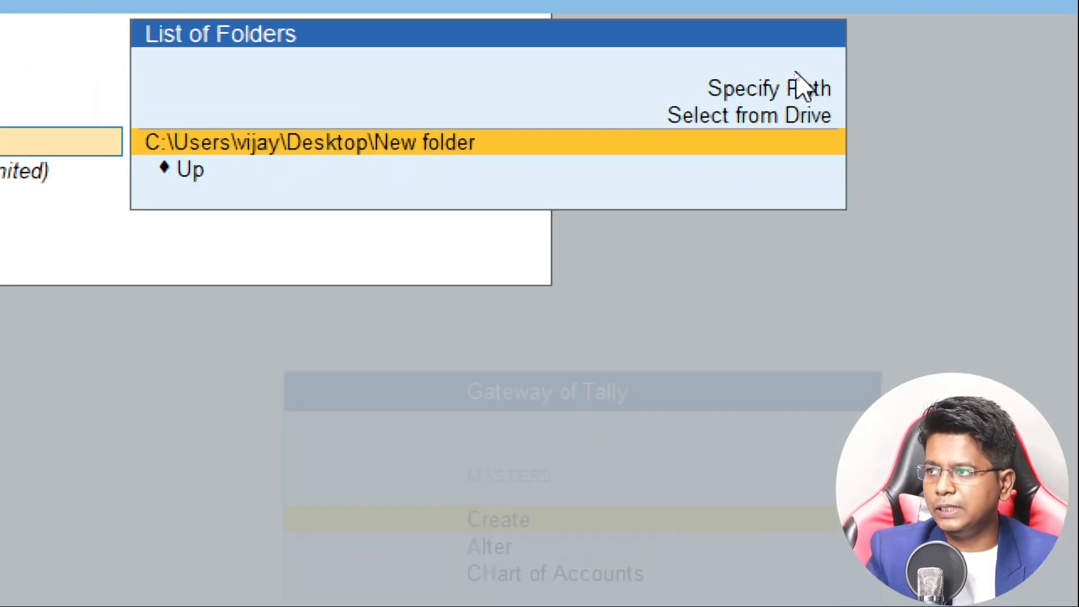
pyautogui.click(803, 88)
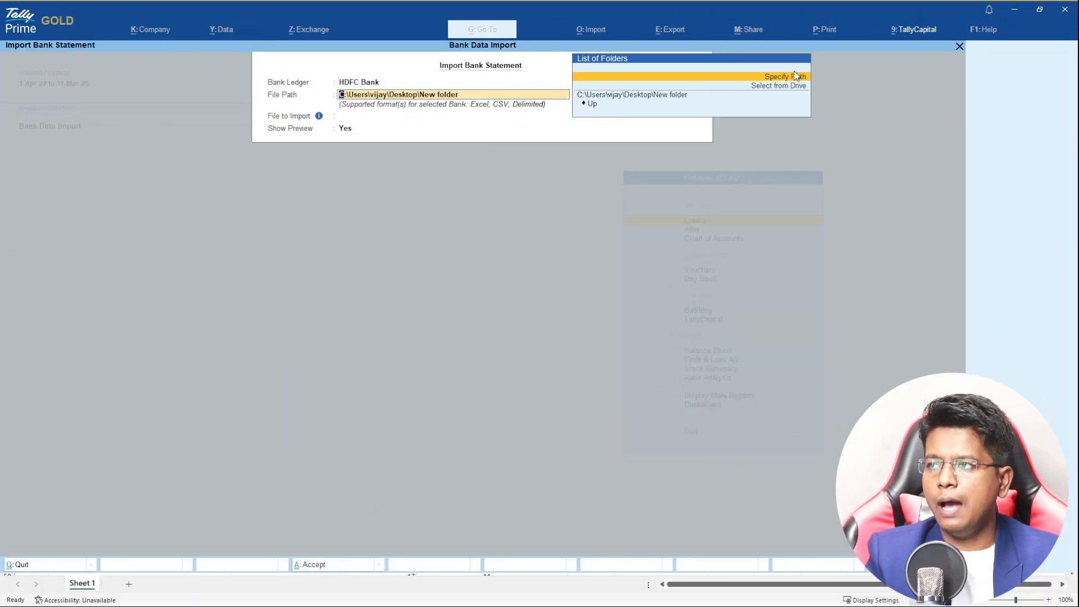
pyautogui.click(802, 88)
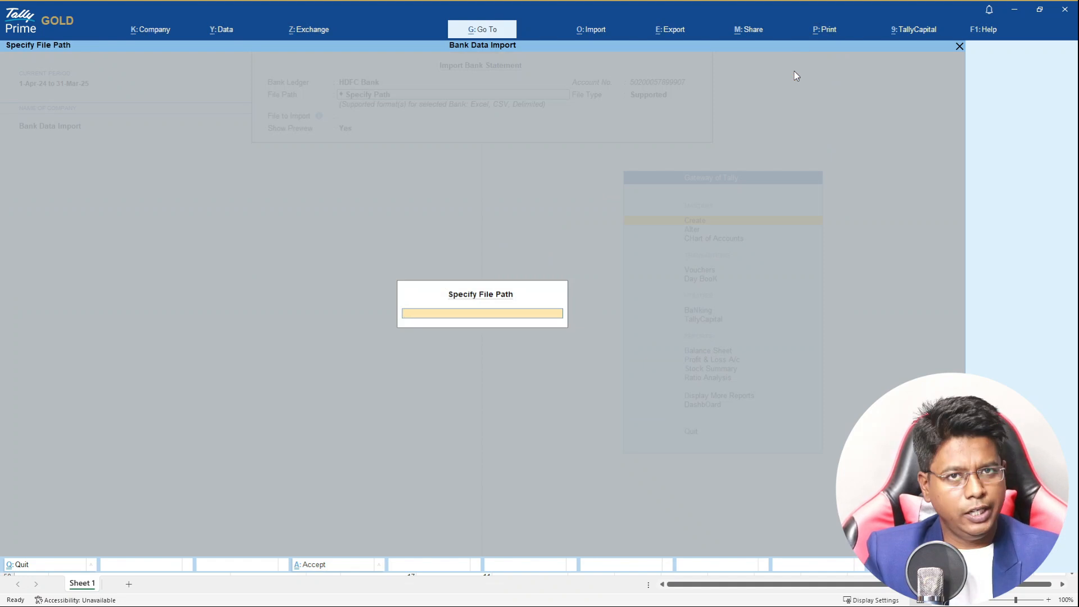
pyautogui.press('Escape')
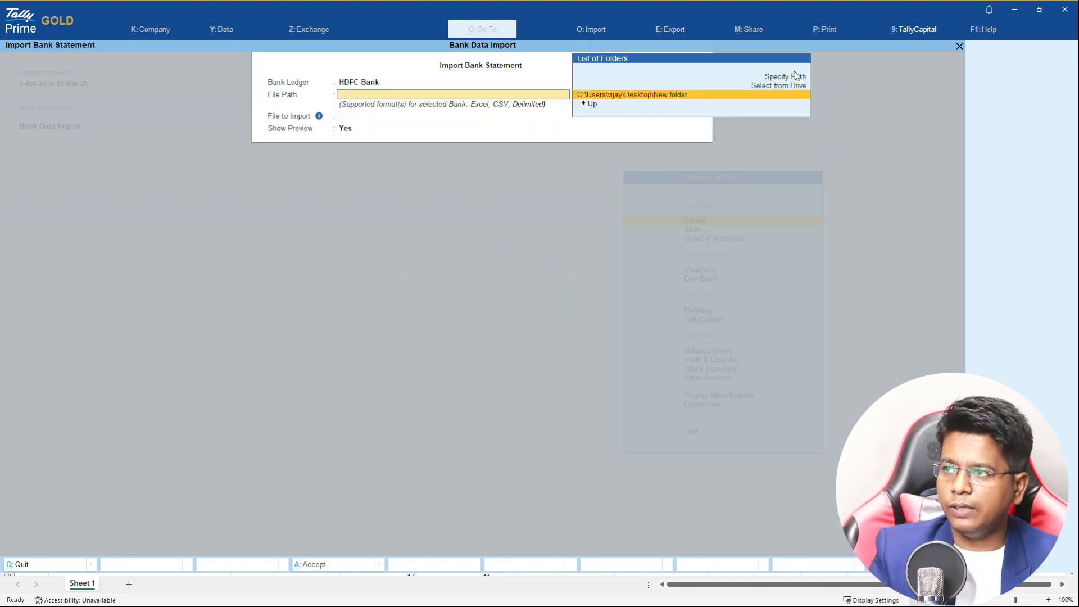
# - Set the import's file path to the Desktop's New folder and the file type to Excel
pyautogui.press('Return')
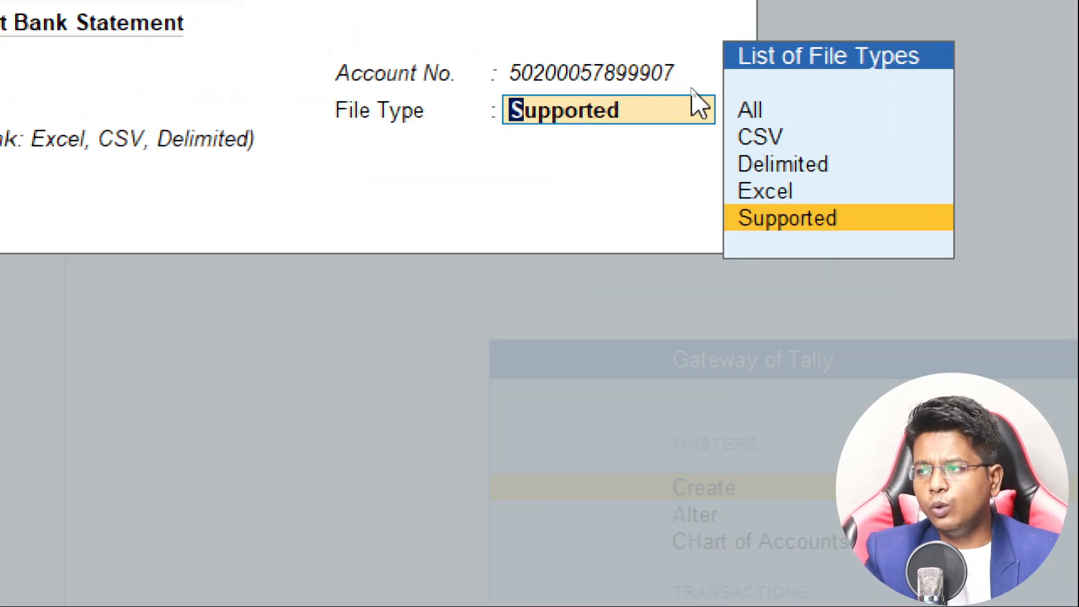
pyautogui.press('Up')
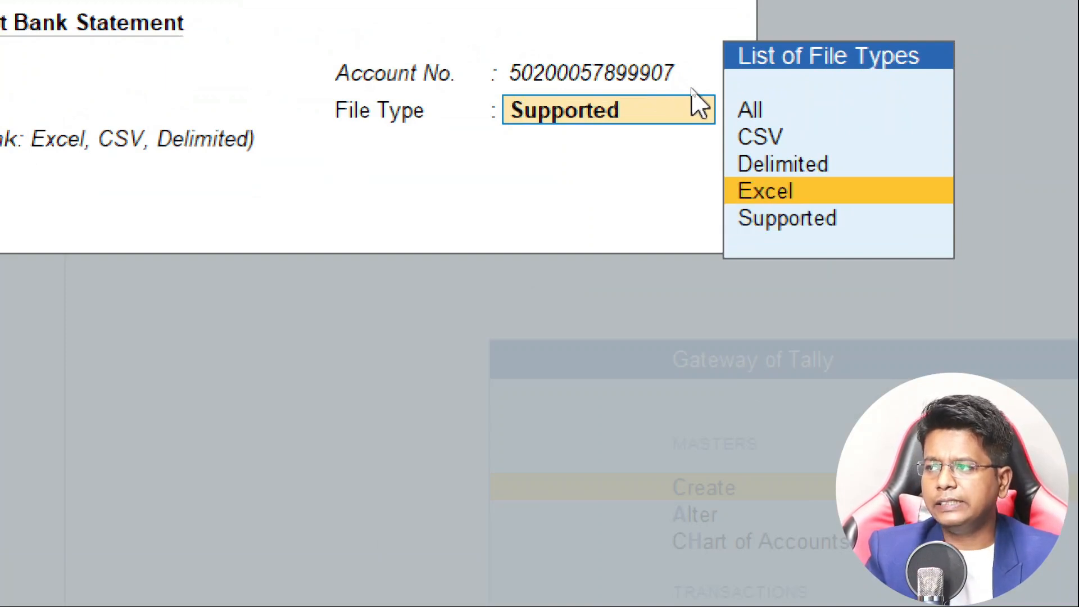
pyautogui.press('Up')
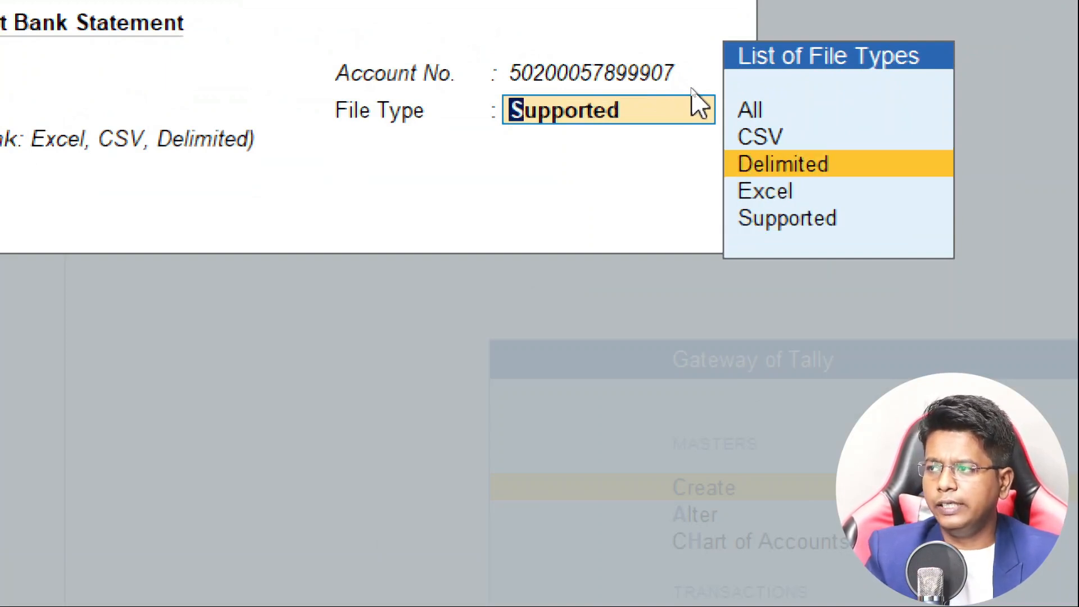
pyautogui.press('Down')
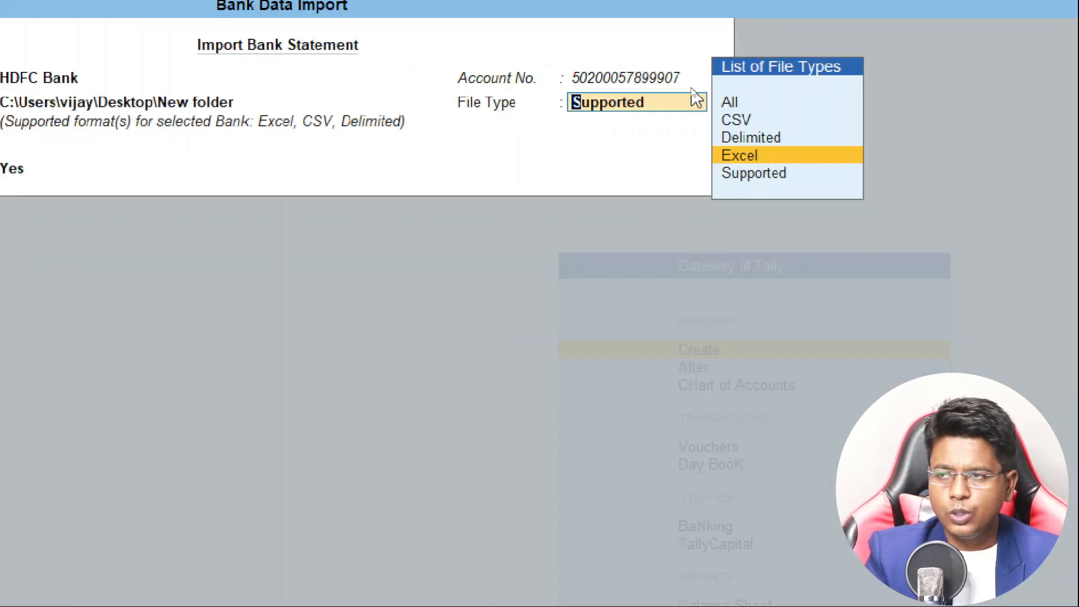
pyautogui.press('Return')
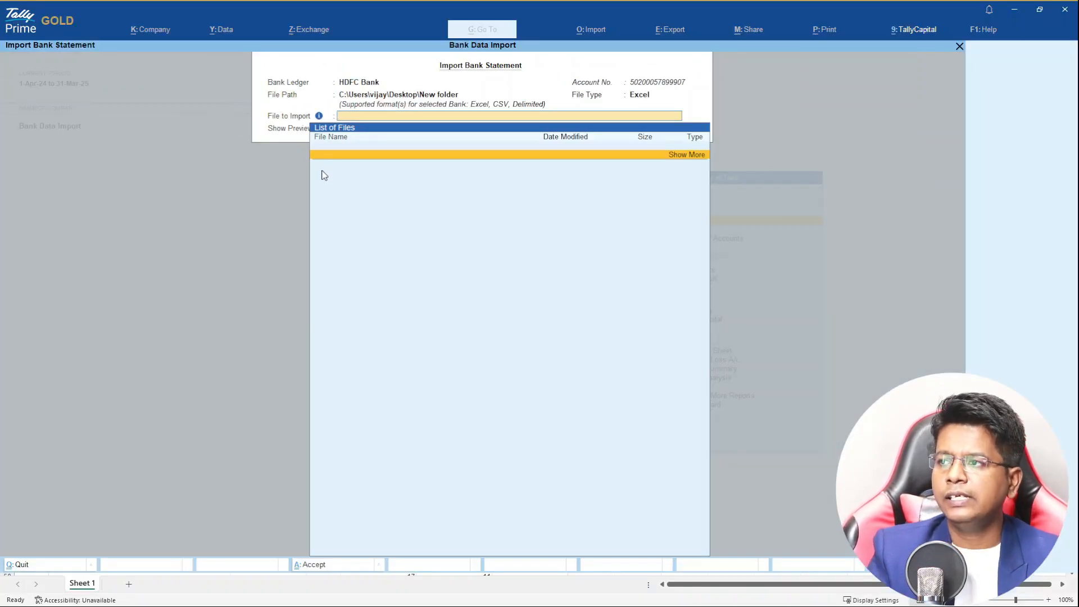
# - Choose the .xls bank statement as the file to import and agree to import it again
pyautogui.hotkey('alt', 'h')
pyautogui.press('Down')
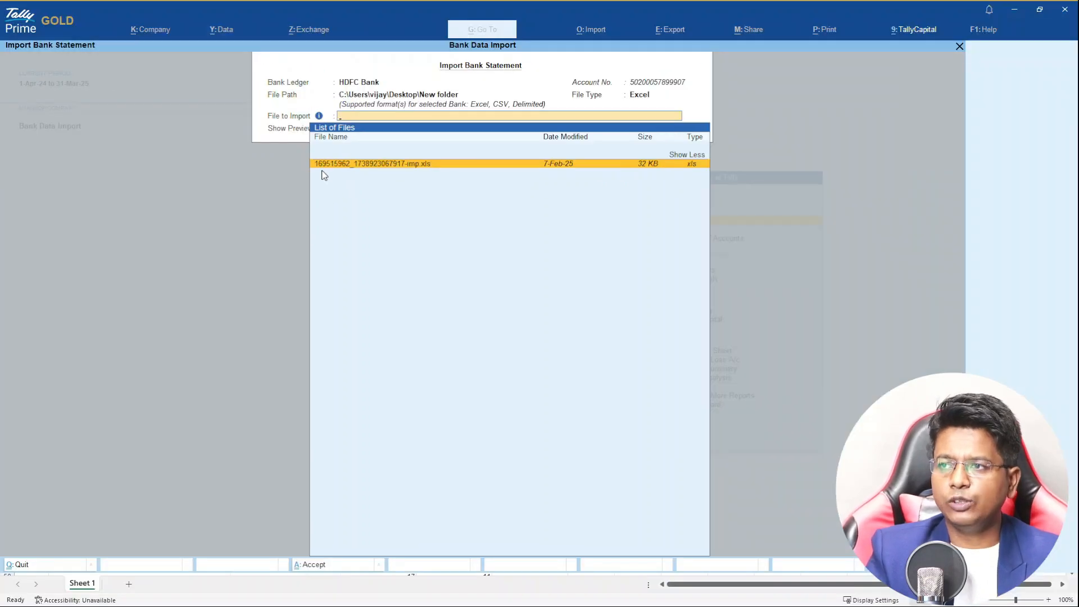
pyautogui.press('Return')
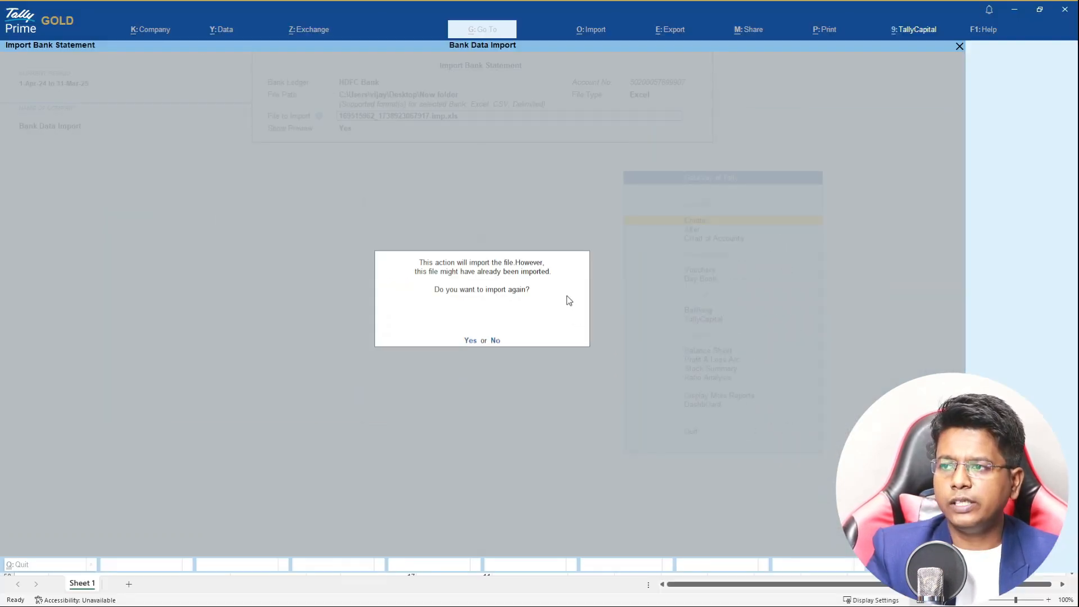
pyautogui.press('y')
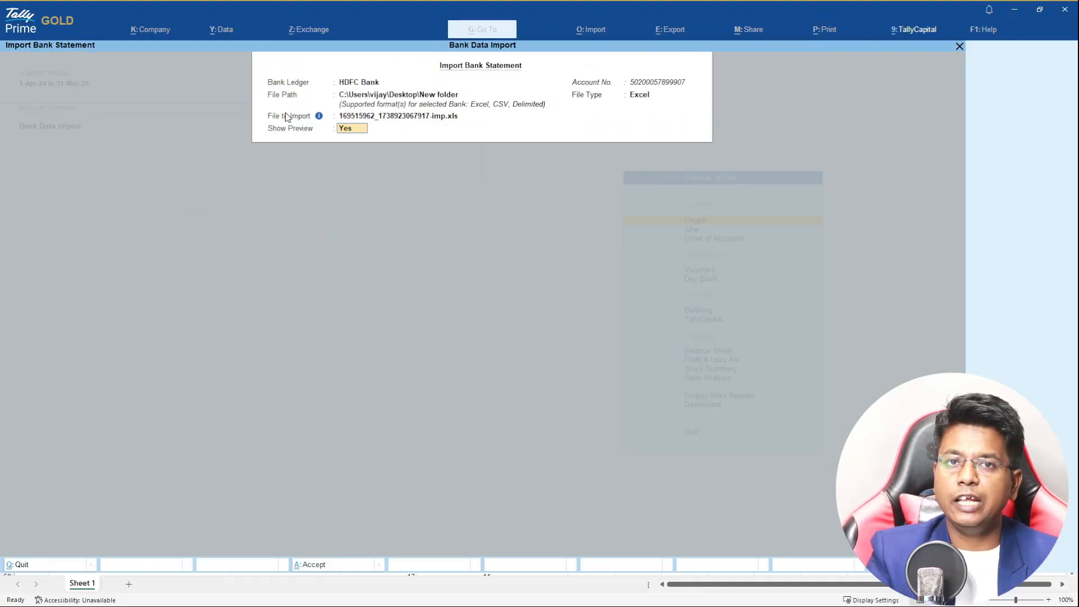
# - Accept the import settings with Show Preview set to Yes, import the previewed entries and open the Bank Reconciliation Summary
pyautogui.press('Return')
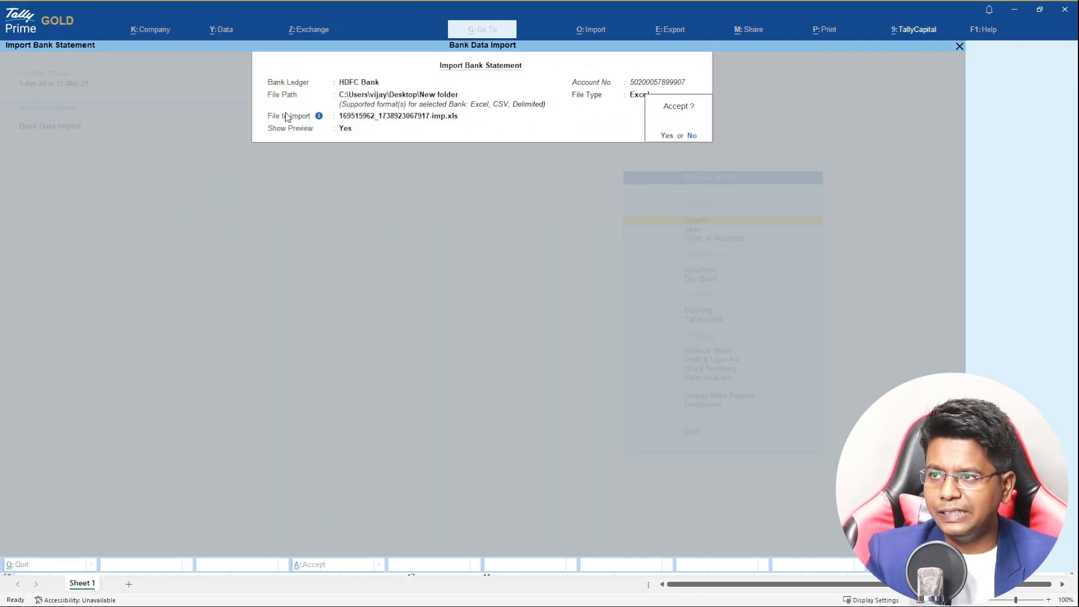
pyautogui.press('Return')
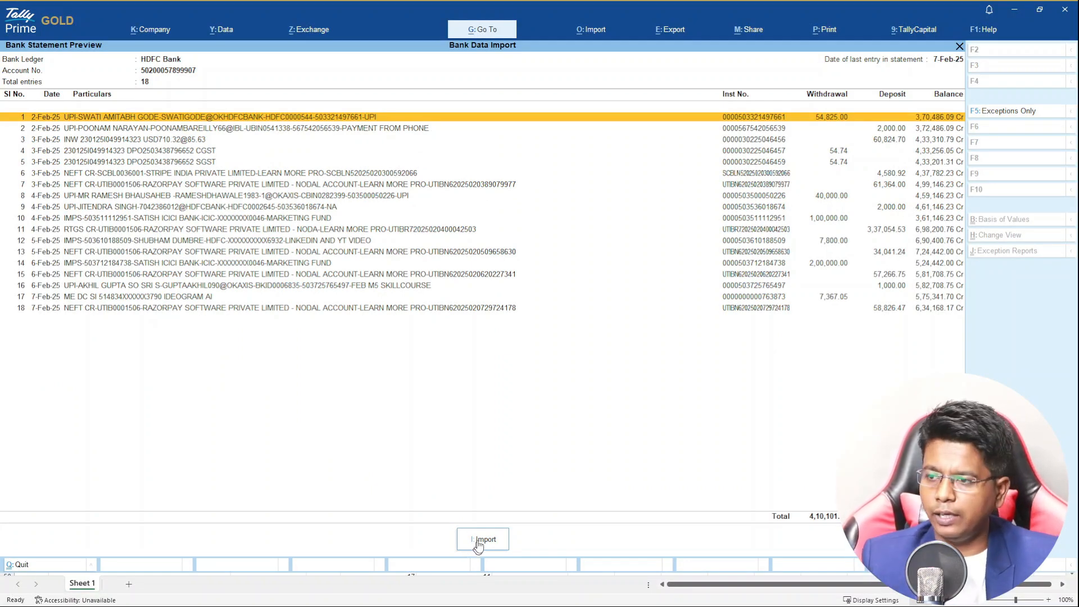
pyautogui.click(486, 541)
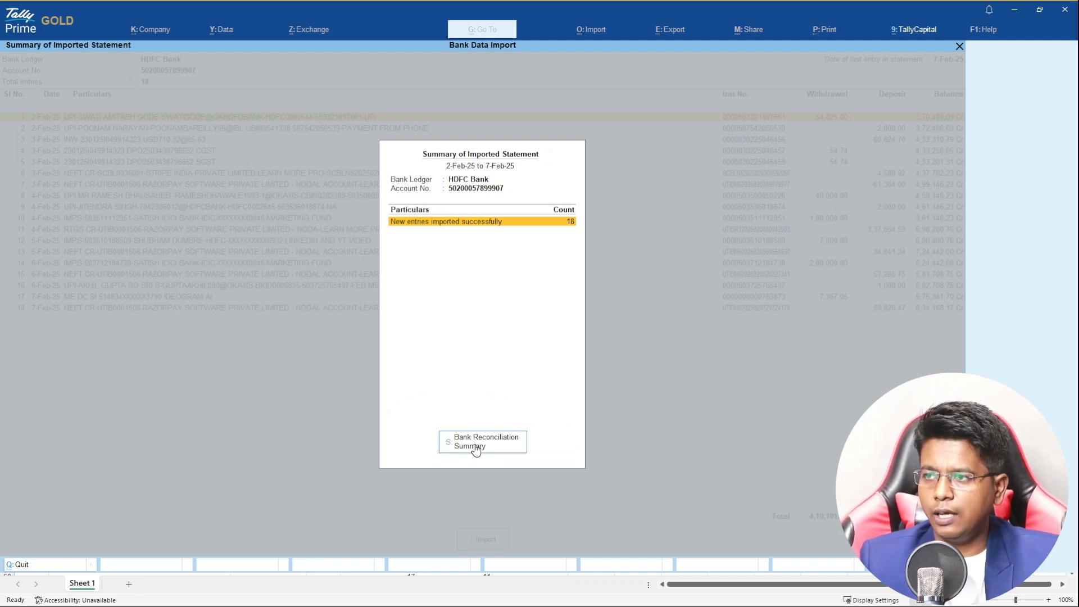
pyautogui.click(475, 445)
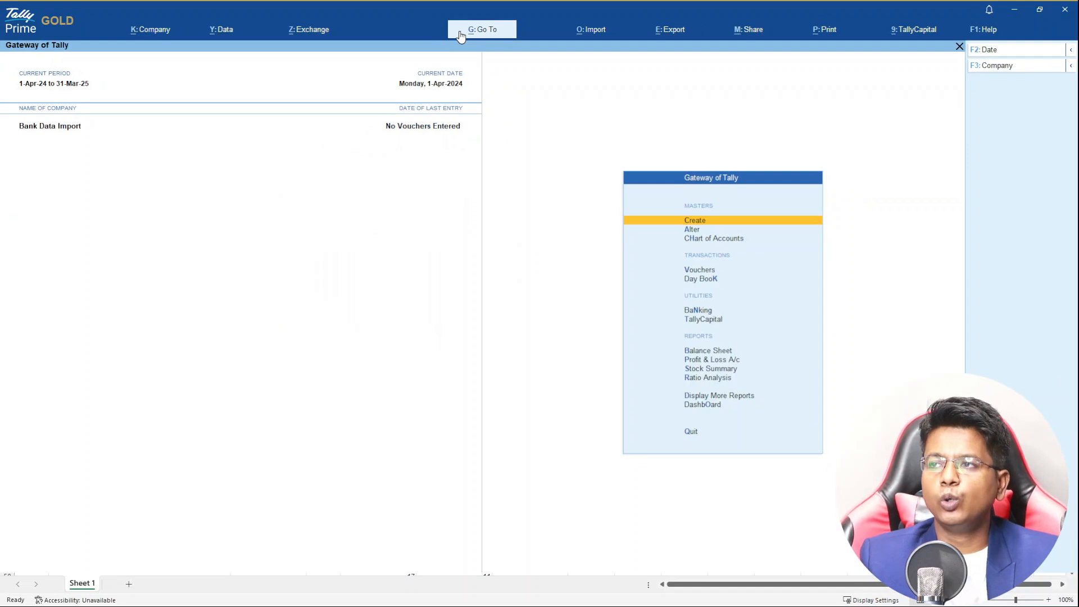
# - Find the Banking Activities report by searching for "Bank" and open HDFC Bank's reconciliation summary from it
pyautogui.click(460, 36)
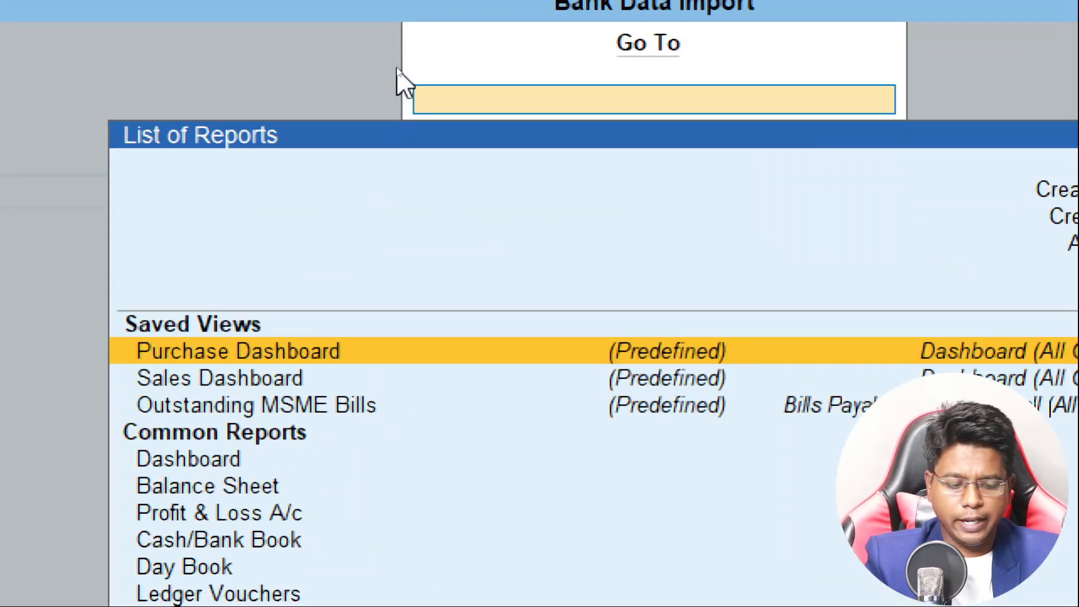
pyautogui.write('Bank')
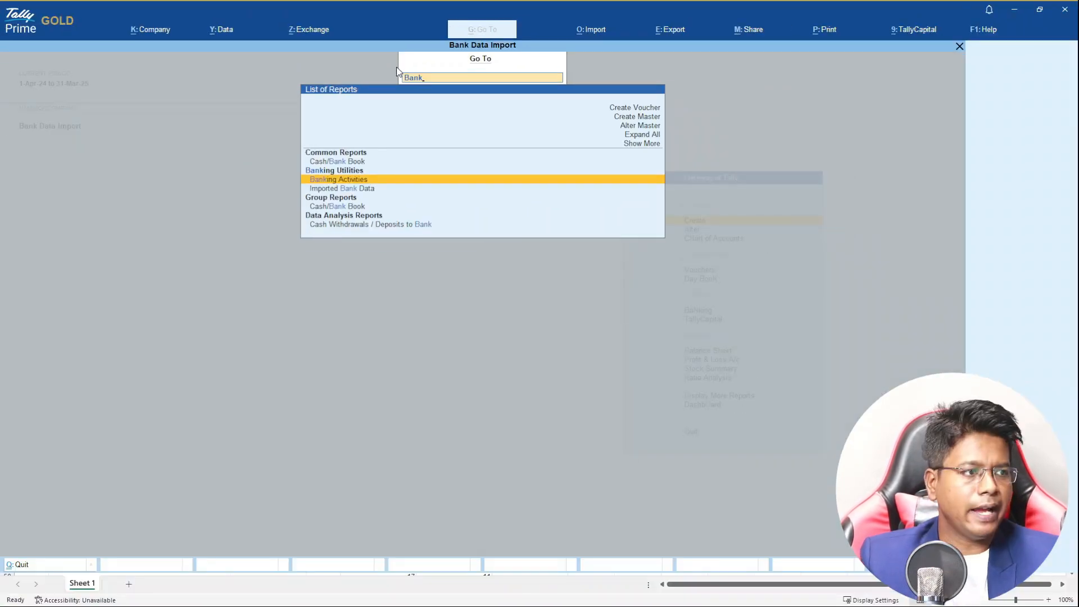
pyautogui.press('Return')
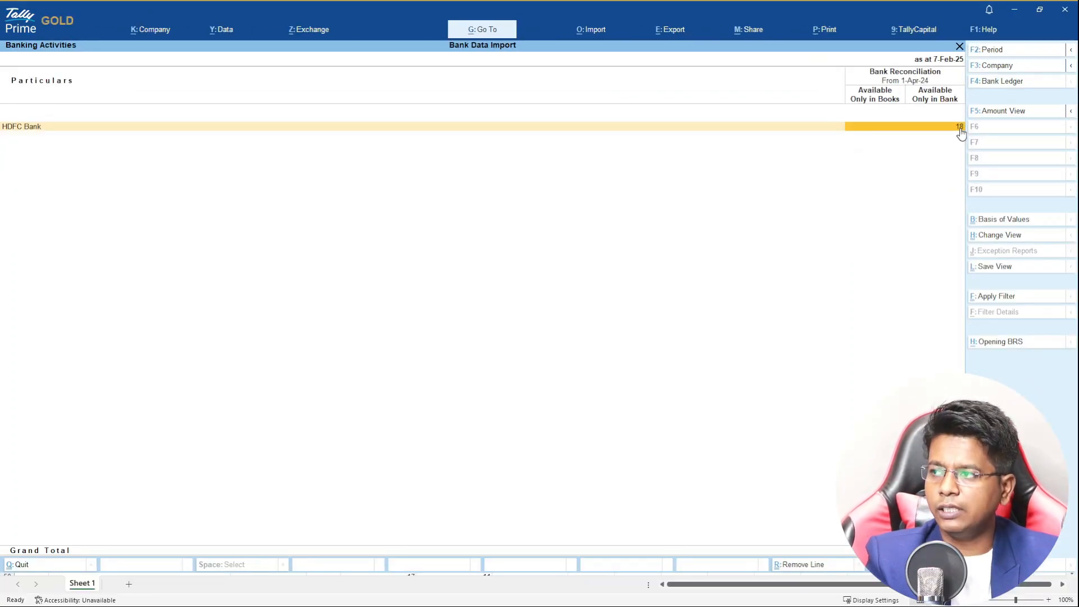
pyautogui.click(960, 128)
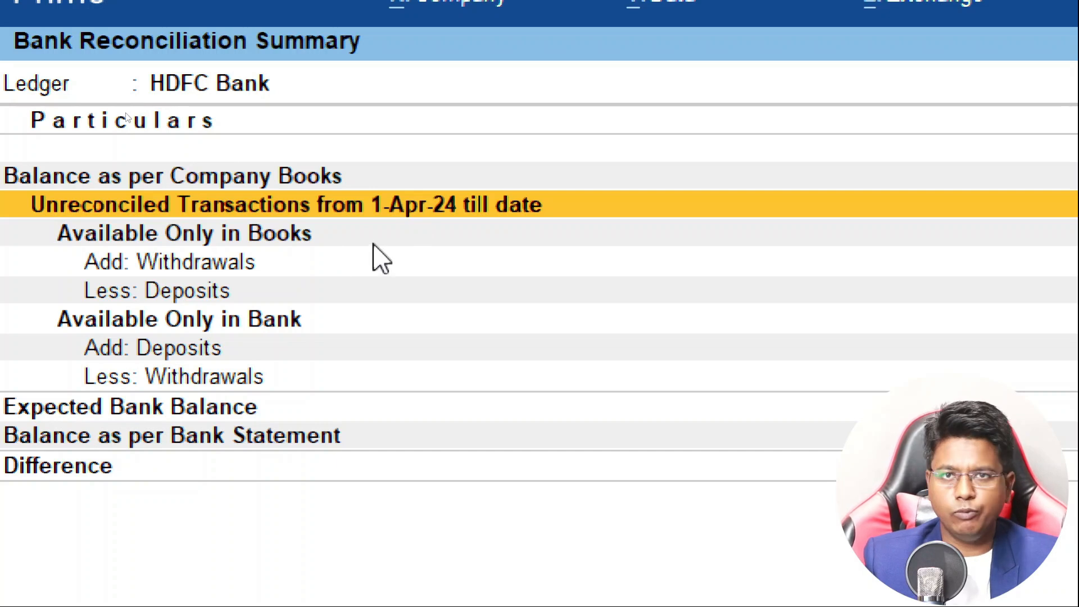
# - Examine the Available Only in Bank deposits and withdrawals in HDFC Bank's reconciliation summary
pyautogui.press('Down')
pyautogui.press('Down')
pyautogui.press('Down')
pyautogui.press('Down')
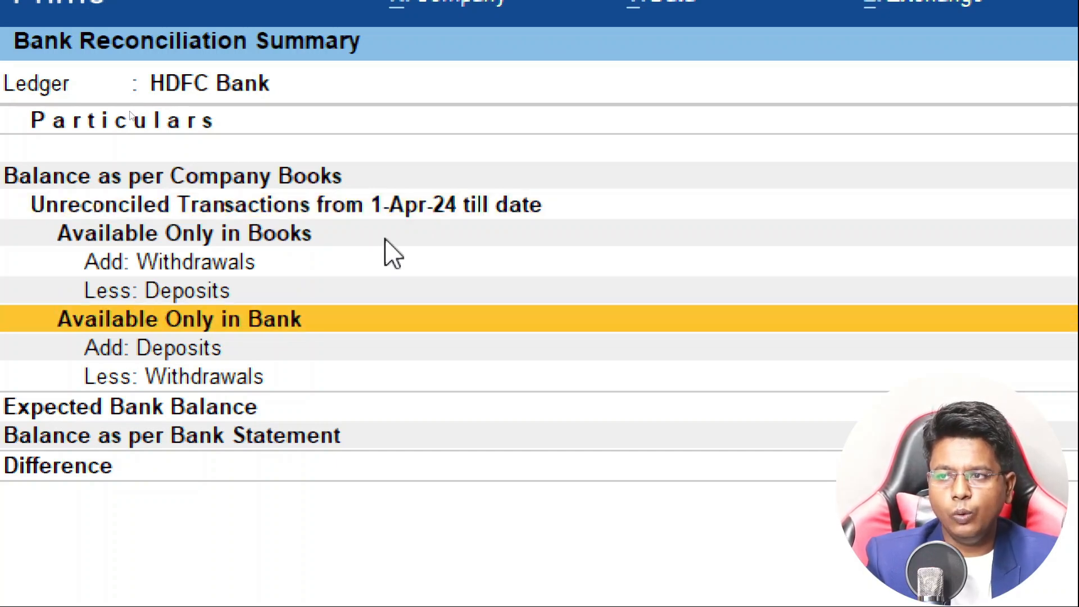
pyautogui.press('Down')
pyautogui.press('Down')
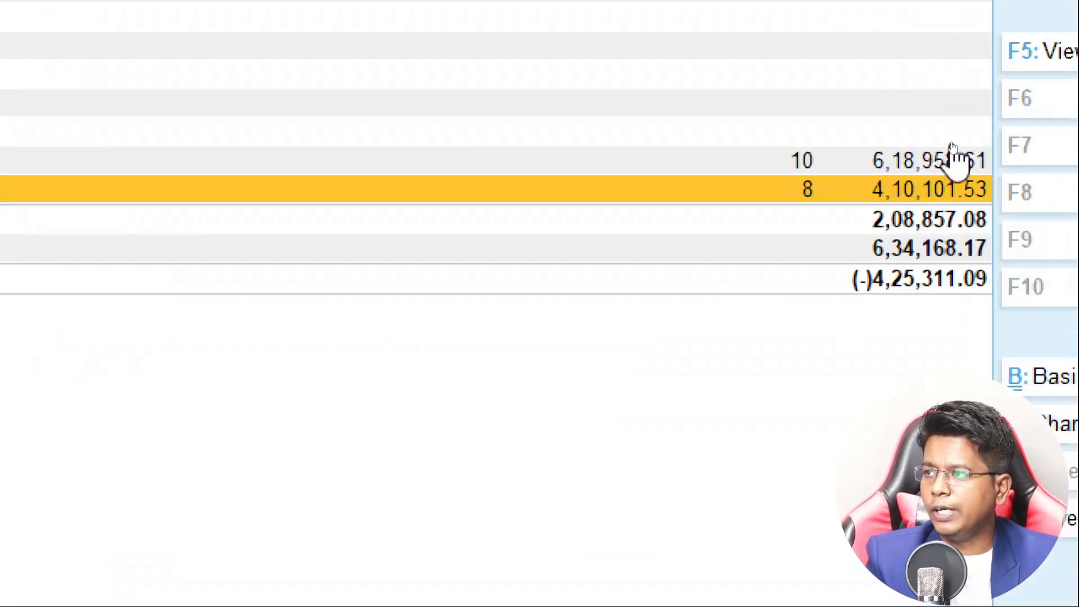
pyautogui.click(952, 145)
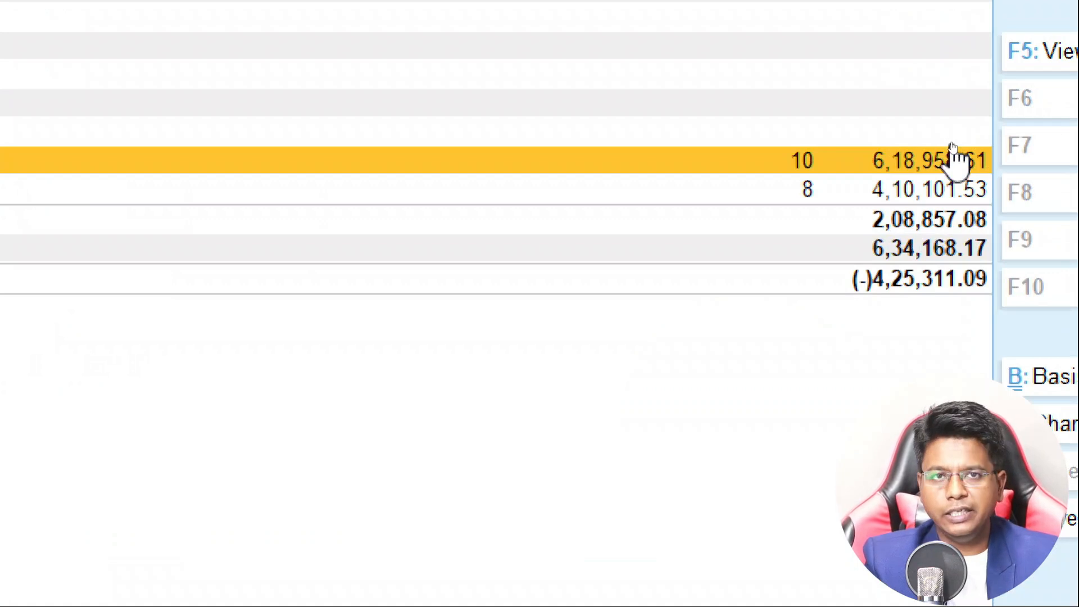
pyautogui.press('Down')
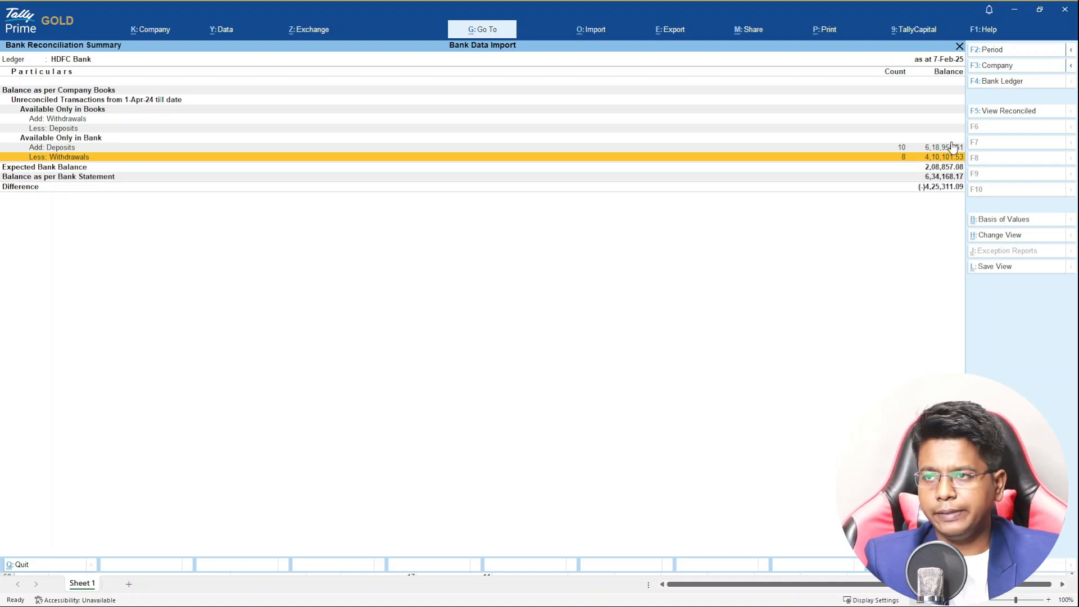
# - Open the unreconciled transactions from 1-Apr-24 till date and select the first bank entry, the 54,825.00 withdrawal of 2-Feb-25
pyautogui.press('Up')
pyautogui.press('Up')
pyautogui.press('Up')
pyautogui.press('Up')
pyautogui.press('Up')
pyautogui.press('Up')
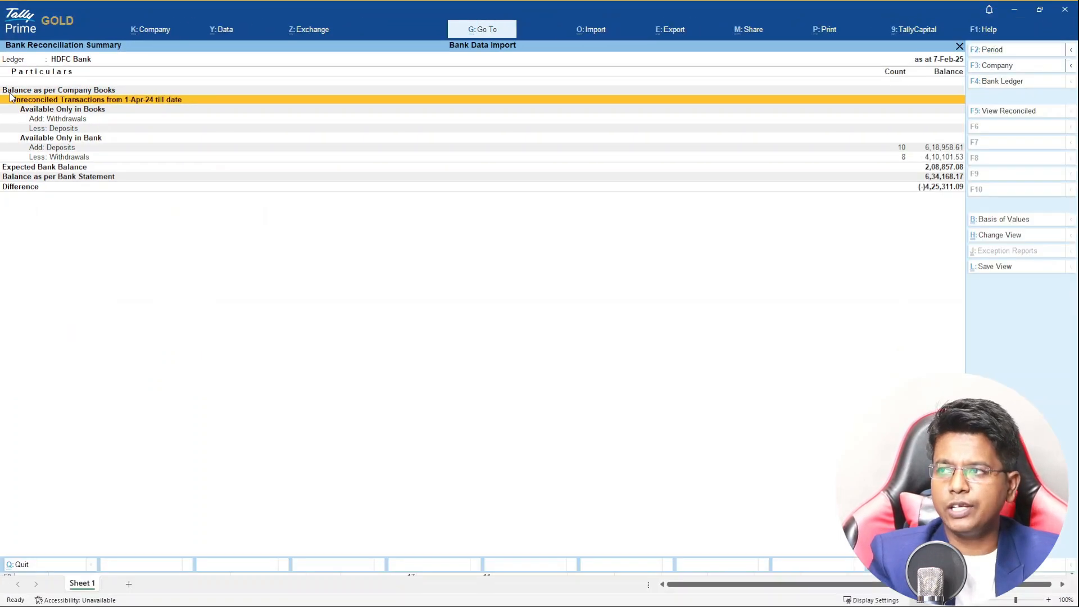
pyautogui.press('Return')
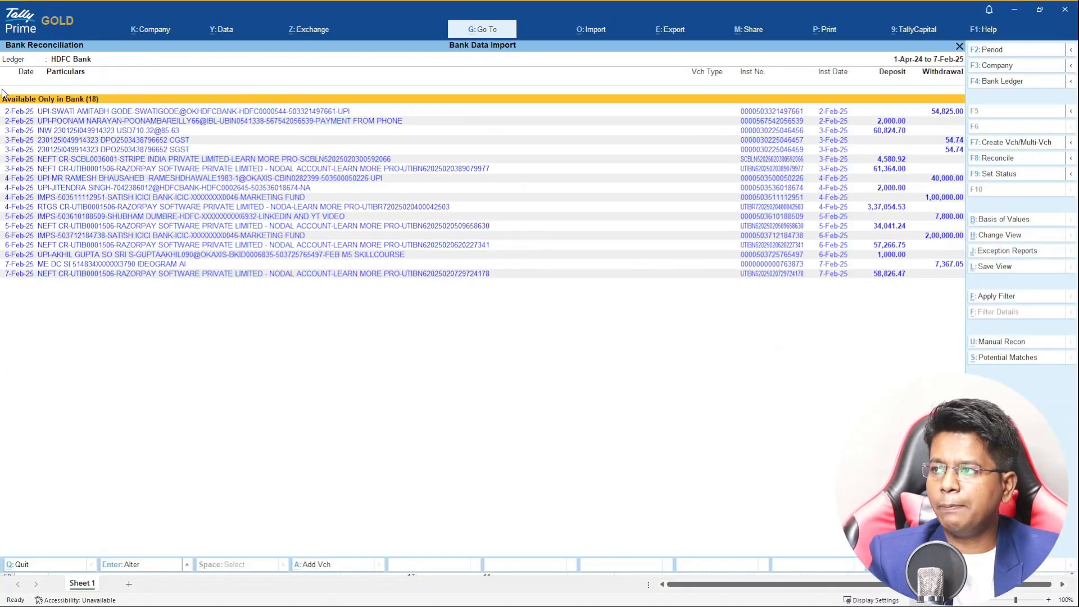
pyautogui.press('Down')
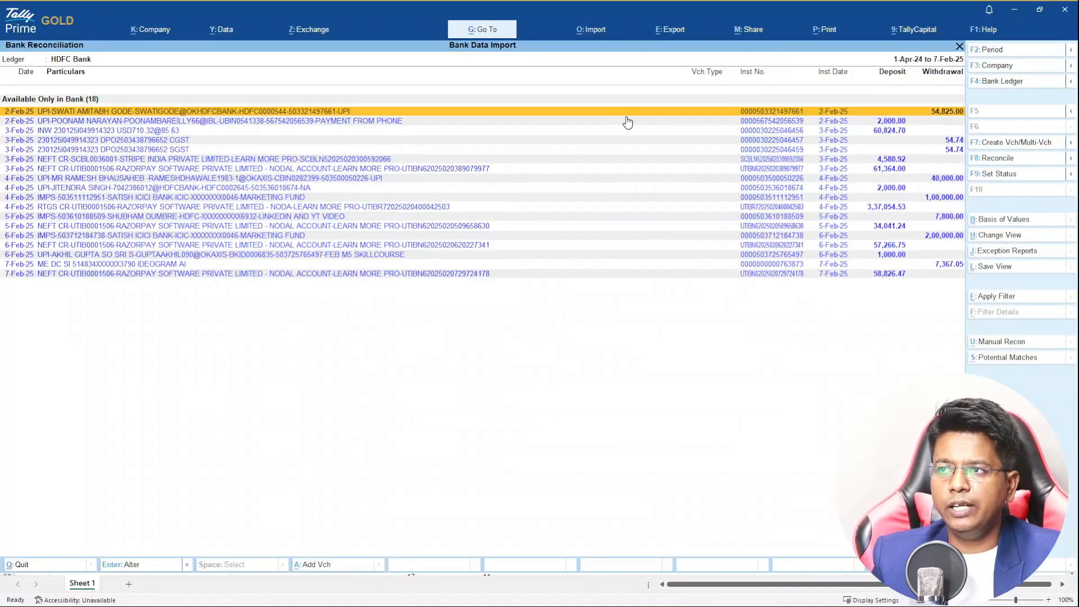
# - Create a payment voucher for the selected 54,825.00 withdrawal using the Rent Exp ledger with the full amount
pyautogui.click(1011, 145)
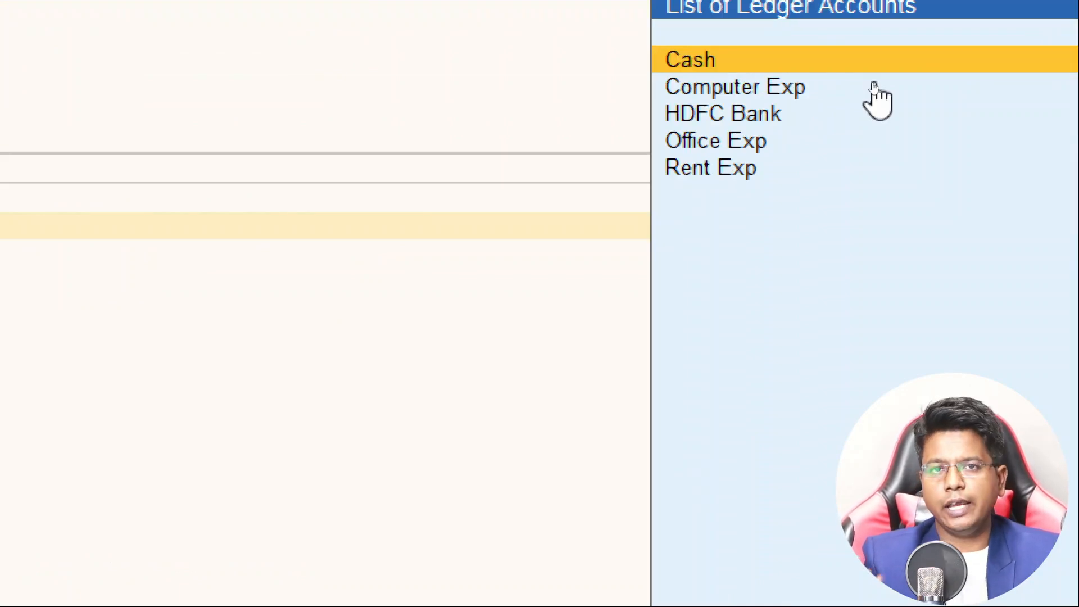
pyautogui.press('Down')
pyautogui.press('Down')
pyautogui.press('Down')
pyautogui.press('Down')
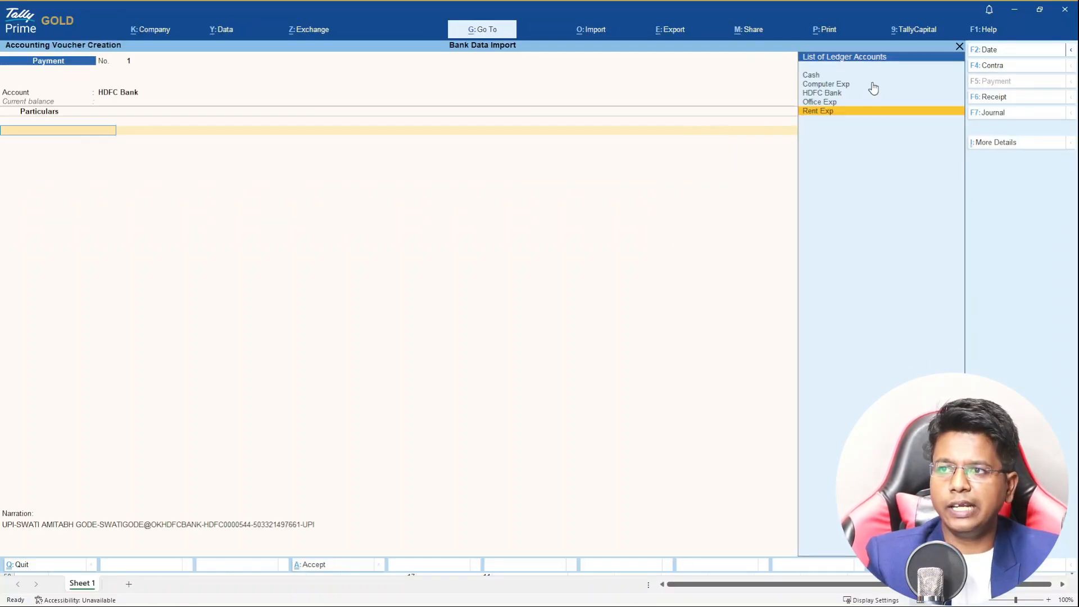
pyautogui.press('Return')
pyautogui.press('Return')
pyautogui.press('Return')
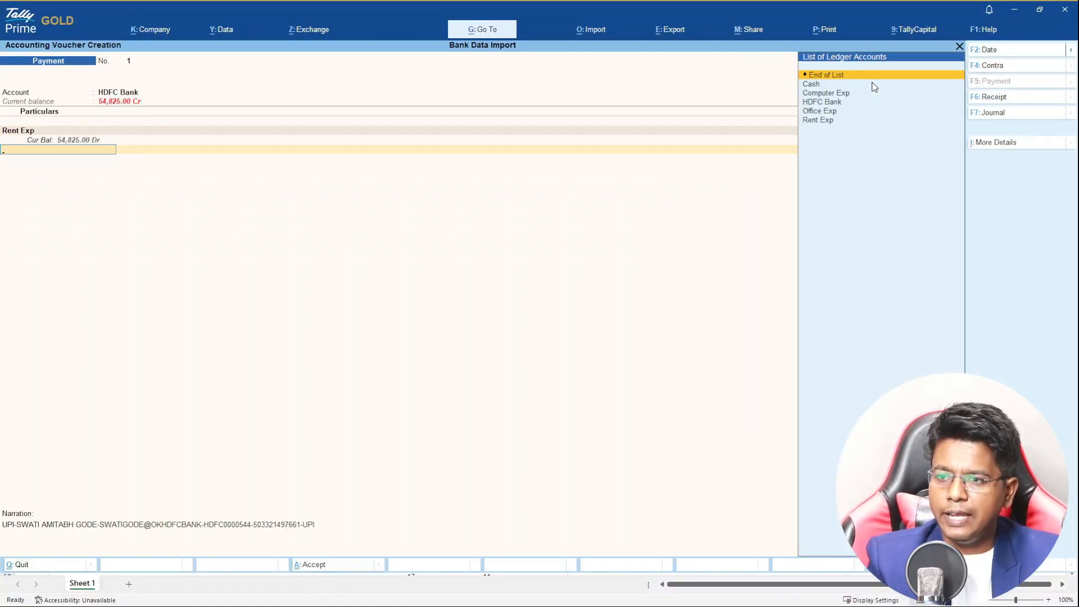
# - Enter 2.2 as the instrument date in the HDFC Bank allocation and save the Rent Exp payment voucher
pyautogui.press('Return')
pyautogui.press('Return')
pyautogui.press('Return')
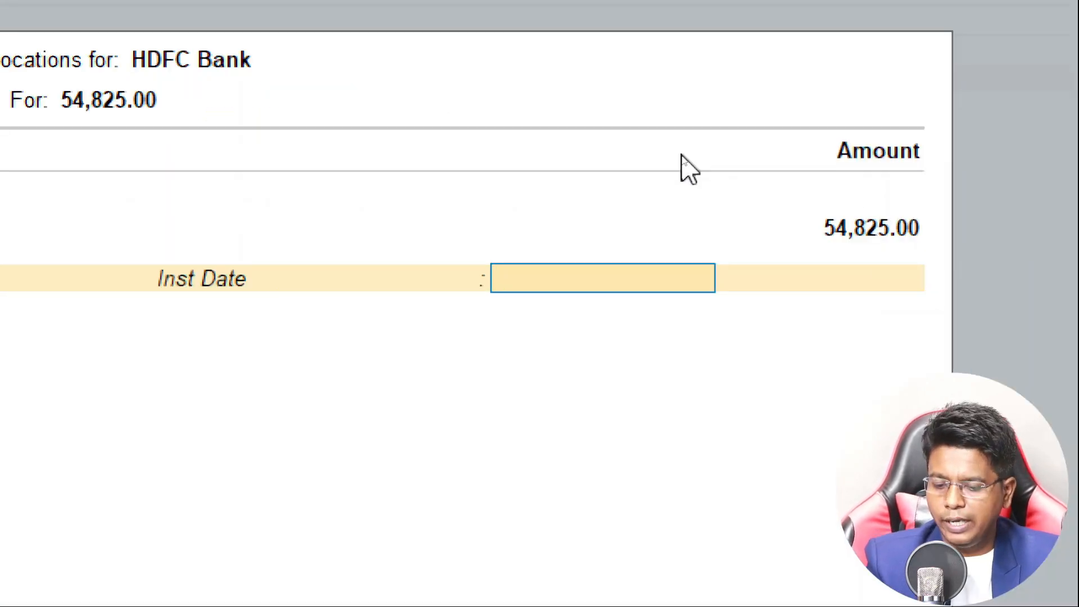
pyautogui.write('2.2')
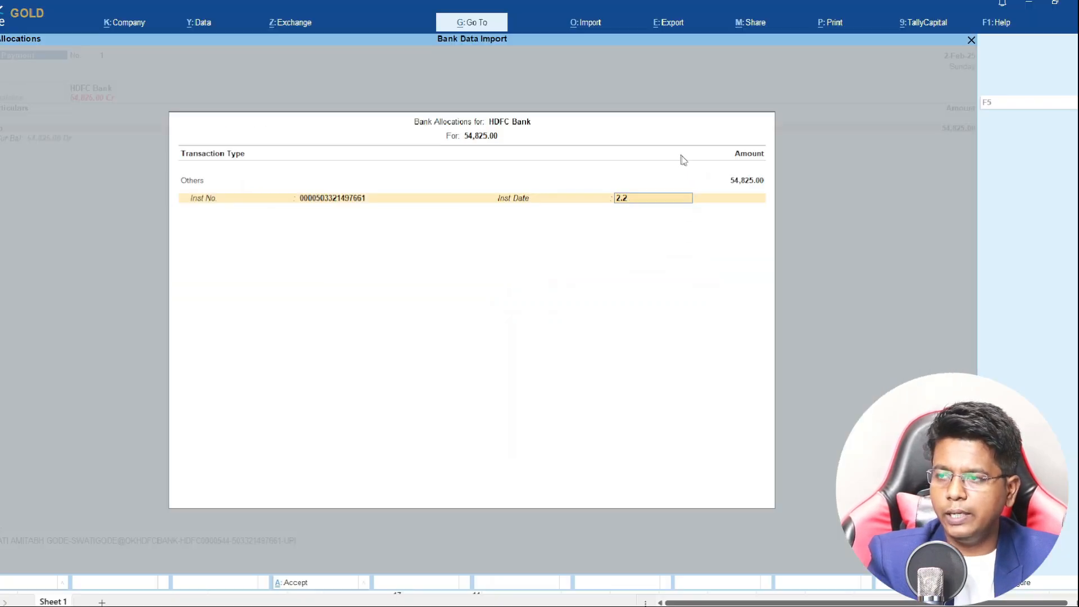
pyautogui.press('Return')
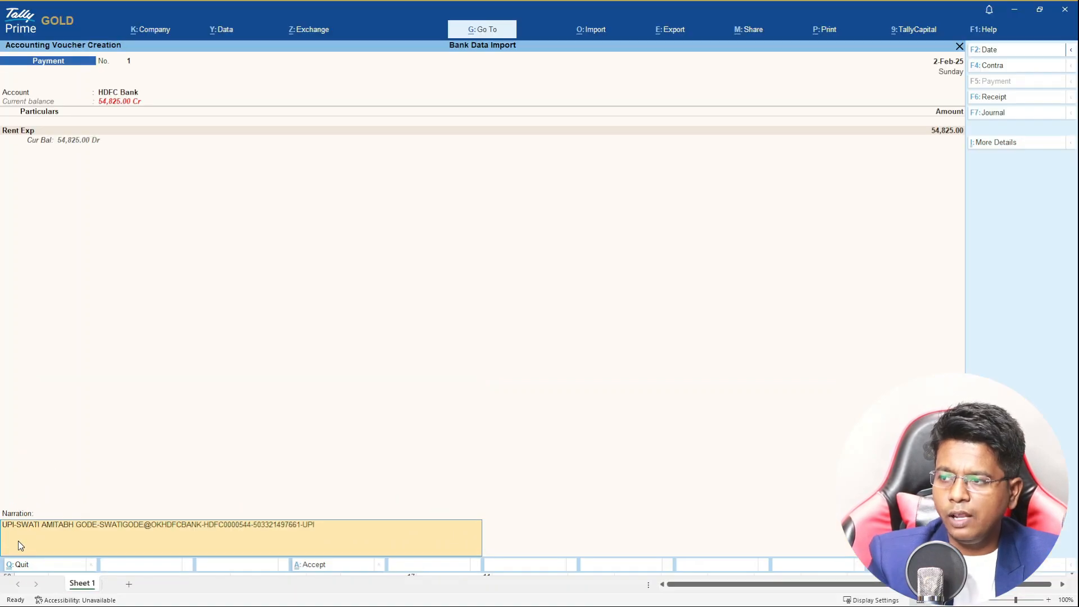
pyautogui.press('Return')
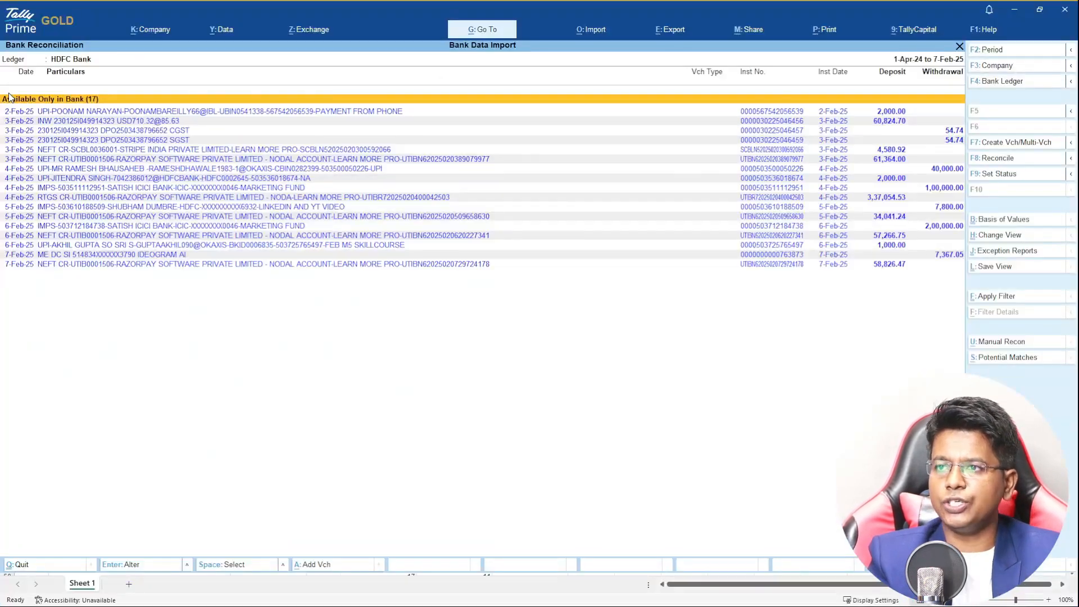
# - Select the two 54.74 withdrawals of 3-Feb-25 among the entries available only in bank
pyautogui.press('Down')
pyautogui.press('Down')
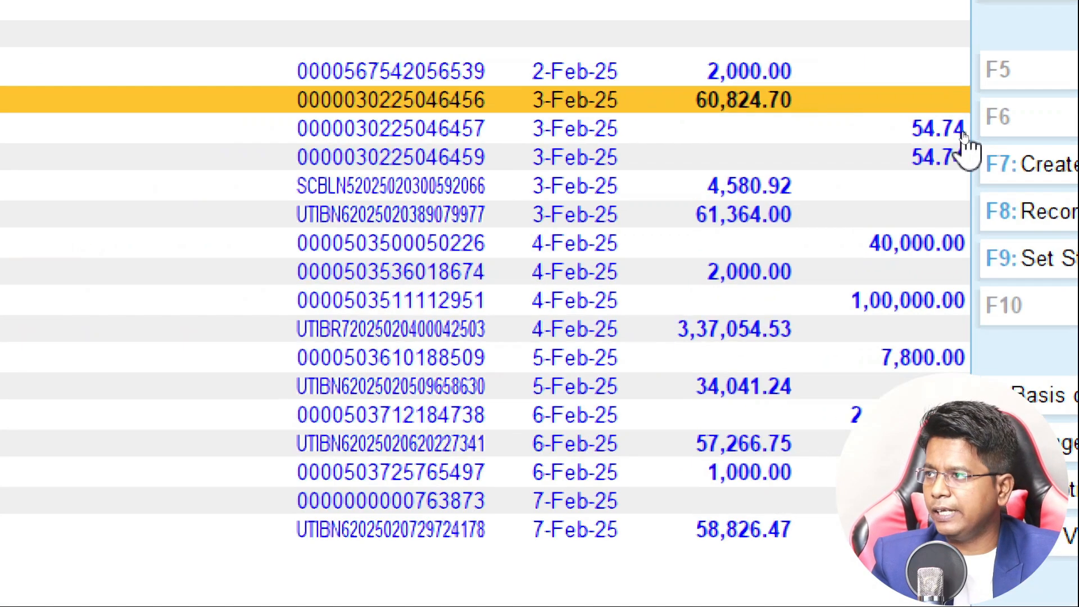
pyautogui.click(955, 132)
pyautogui.press('space')
pyautogui.press('Down')
pyautogui.press('space')
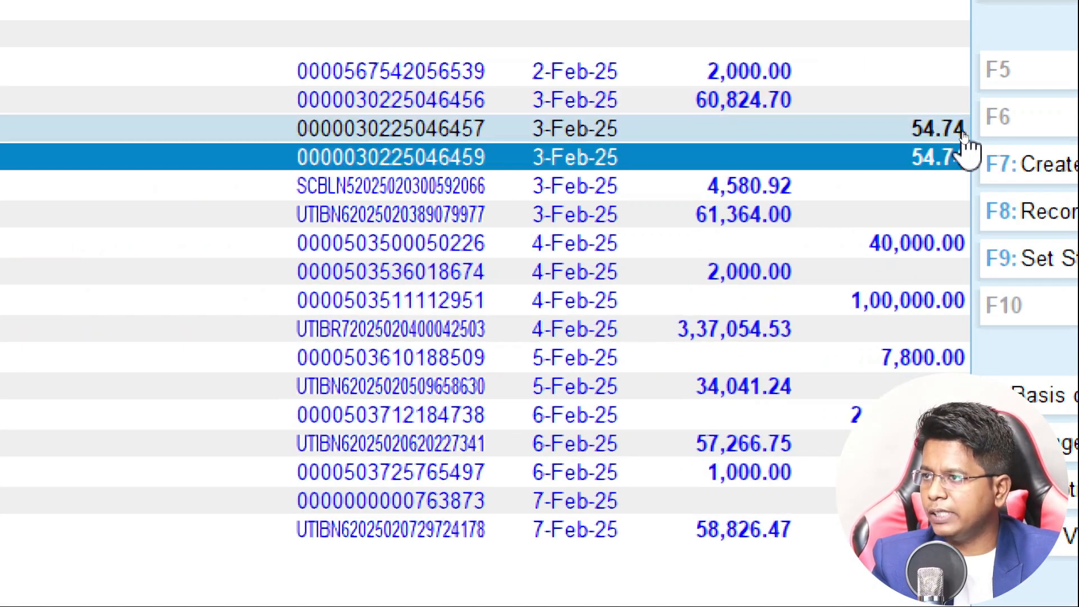
# - Add the 40,000.00 and 7,800.00 withdrawals to the selection and start multiple voucher creation for all four entries
pyautogui.press('Down')
pyautogui.press('Down')
pyautogui.press('Down')
pyautogui.press('space')
pyautogui.press('Down')
pyautogui.press('Down')
pyautogui.press('Down')
pyautogui.press('Down')
pyautogui.press('space')
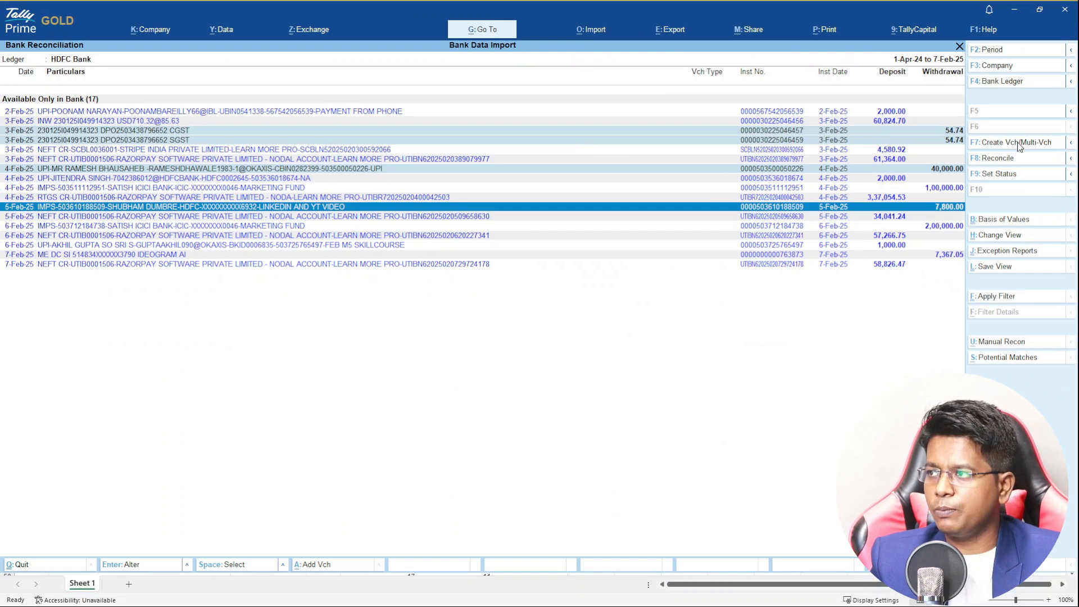
pyautogui.click(1016, 142)
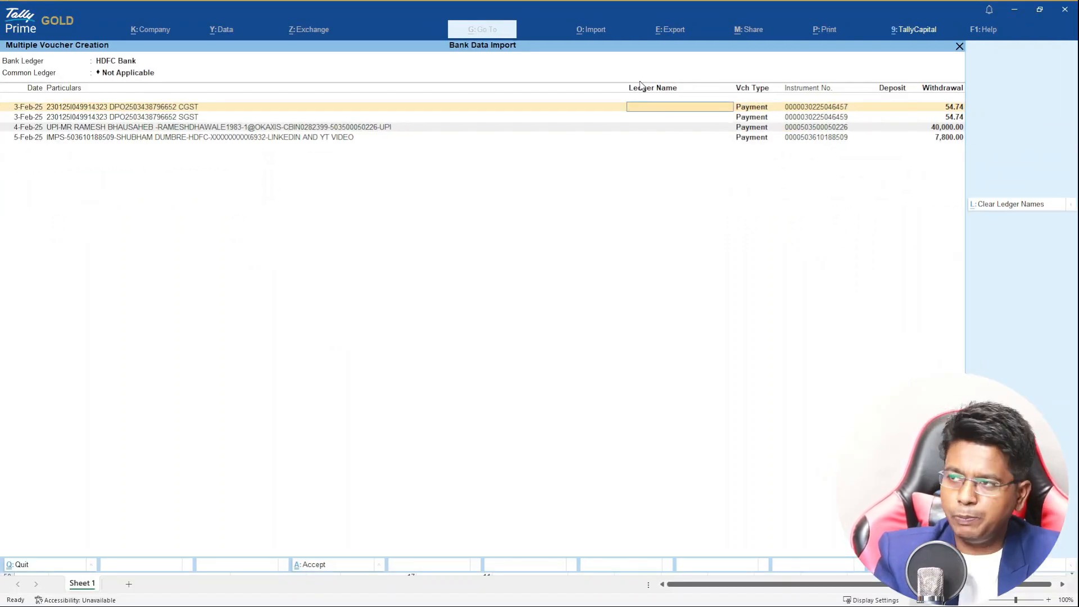
# - Assign the Computer Exp ledger to the 54.74 CGST entry and Office Exp to the 54.74 SGST entry
pyautogui.press('space')
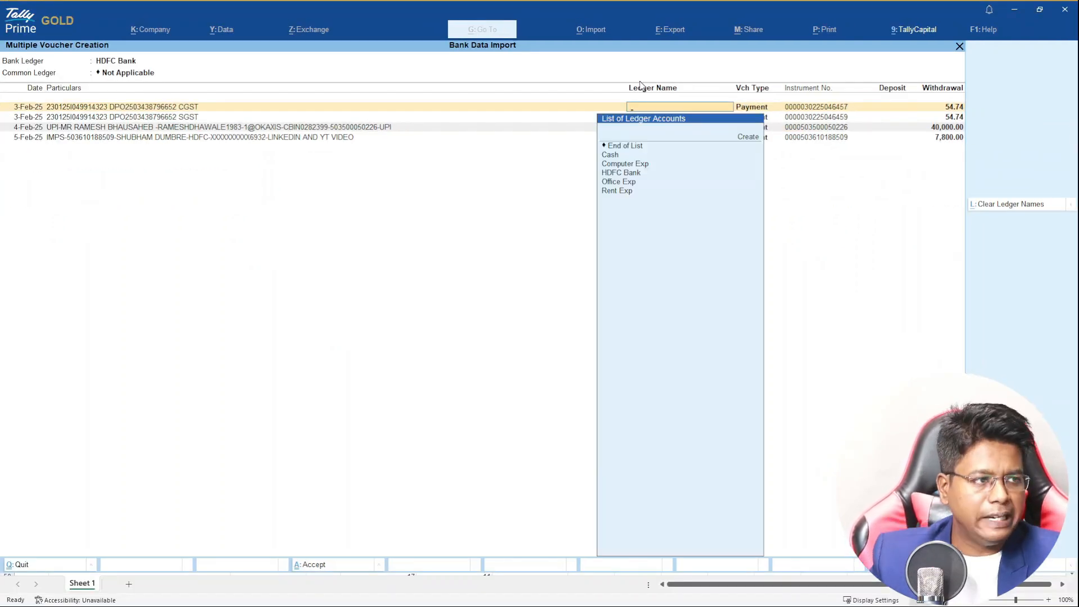
pyautogui.press('Down')
pyautogui.press('Down')
pyautogui.press('Down')
pyautogui.press('Down')
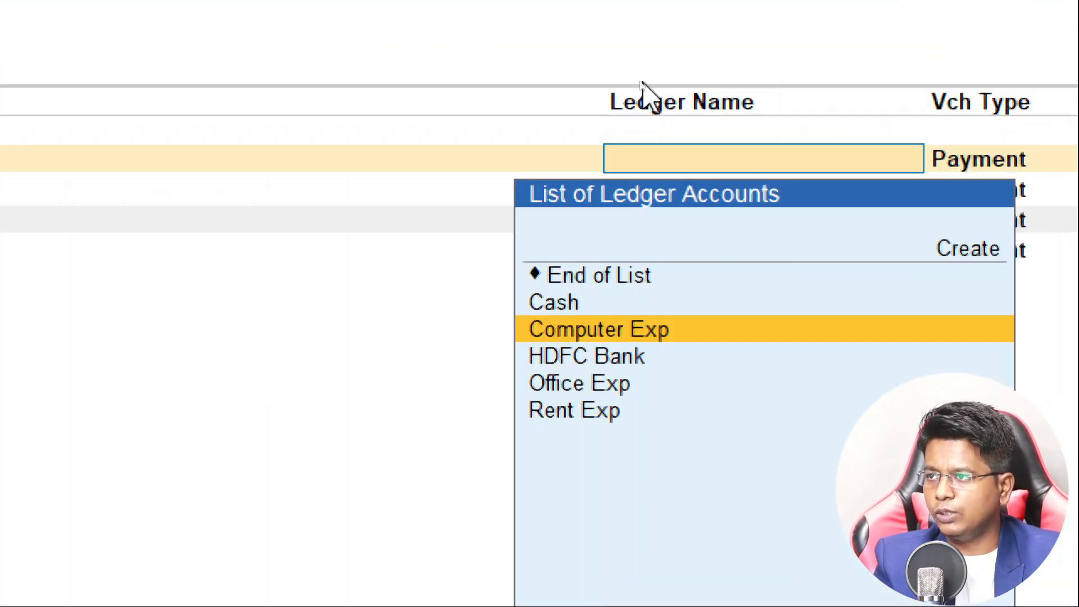
pyautogui.press('Return')
pyautogui.press('Down')
pyautogui.press('Down')
pyautogui.press('Down')
pyautogui.press('Down')
pyautogui.press('Down')
pyautogui.press('Down')
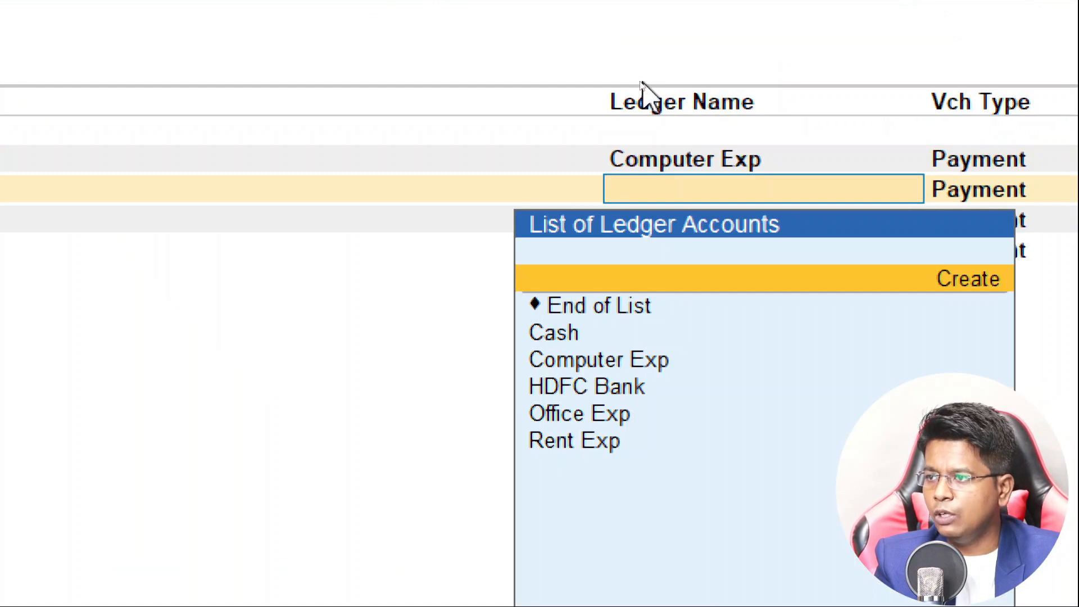
pyautogui.press('Return')
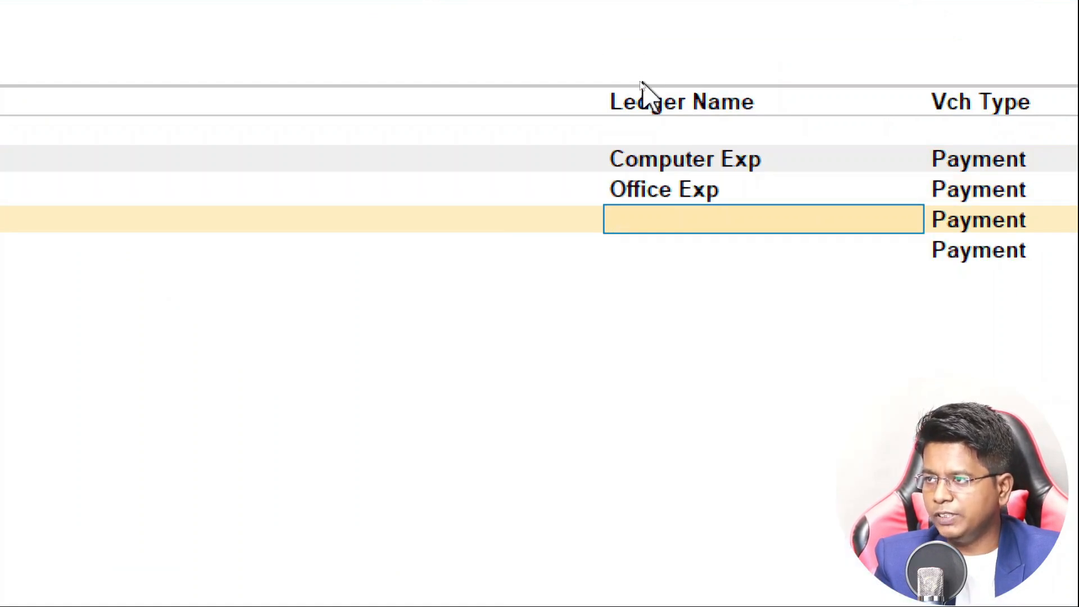
# - Assign the Rent Exp ledger to the 40,000.00 withdrawal and Computer Exp to the 7,800.00 withdrawal
pyautogui.press('Down')
pyautogui.press('Down')
pyautogui.press('Down')
pyautogui.press('Down')
pyautogui.press('Down')
pyautogui.press('Down')
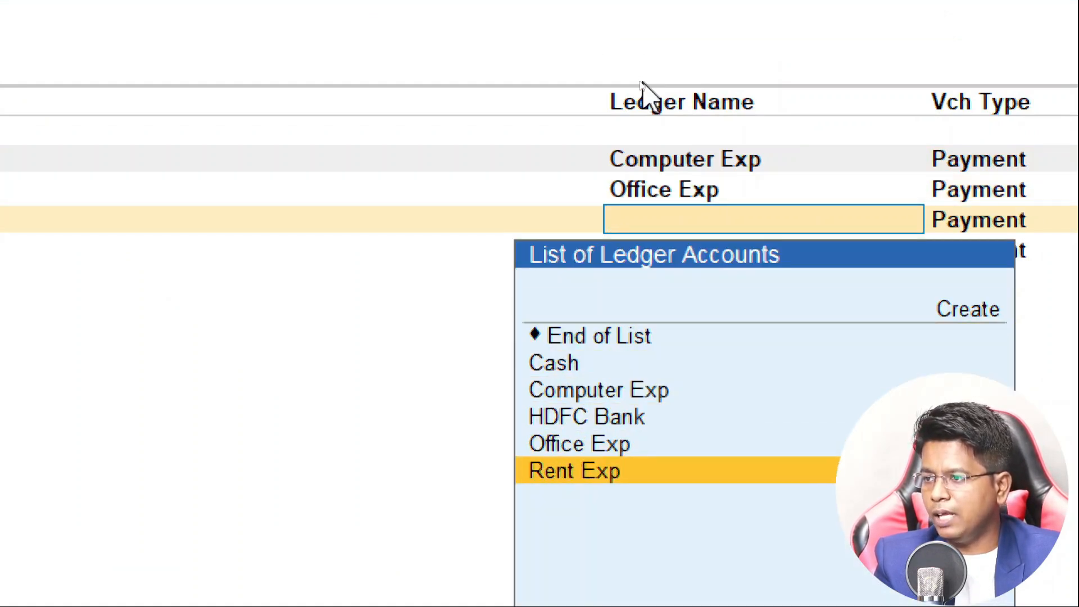
pyautogui.press('Return')
pyautogui.press('Down')
pyautogui.press('Down')
pyautogui.press('Down')
pyautogui.press('Return')
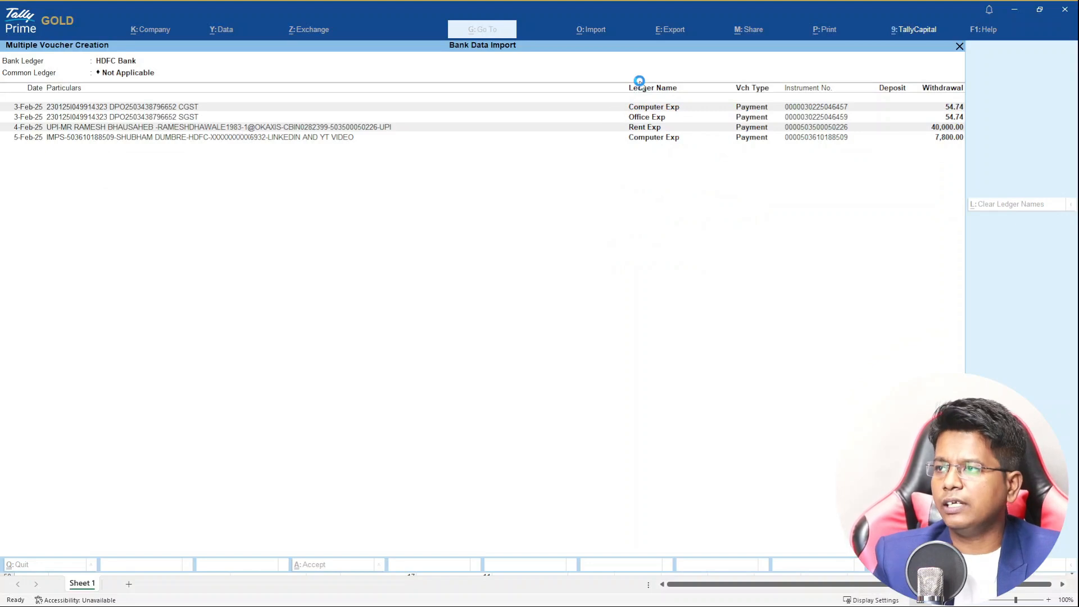
# - Accept the four payment vouchers, then mark them as regular and reconcile them with the bank data
pyautogui.hotkey('ctrl', 'a')
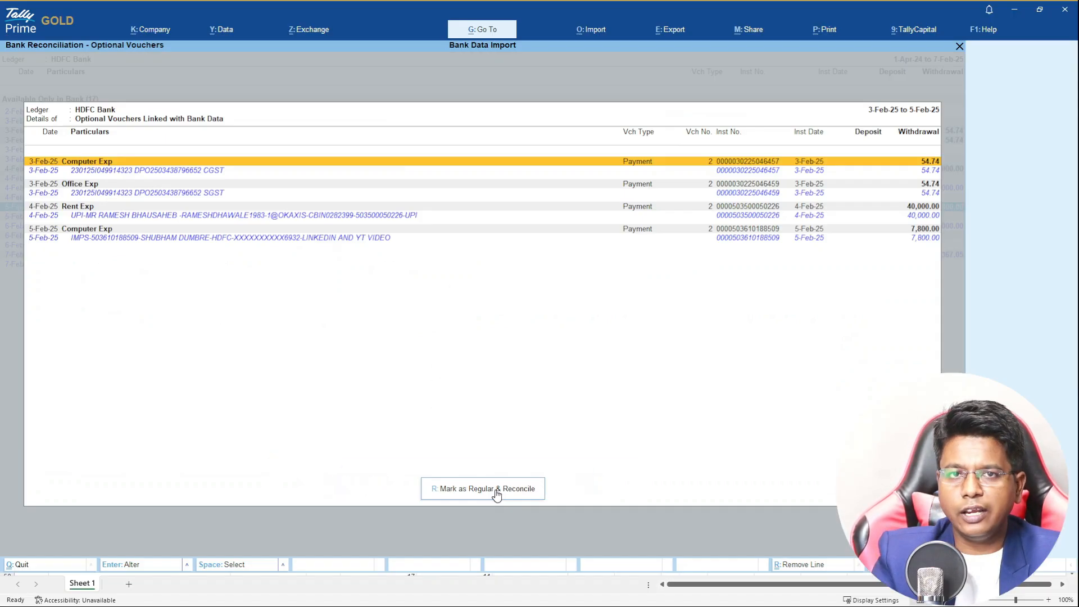
pyautogui.click(497, 493)
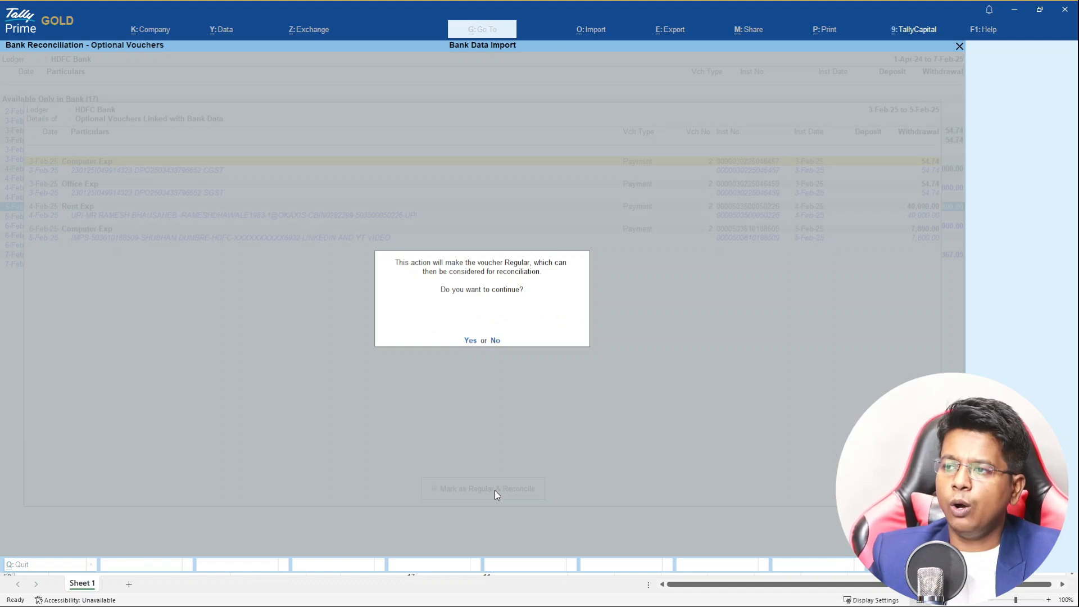
pyautogui.press('y')
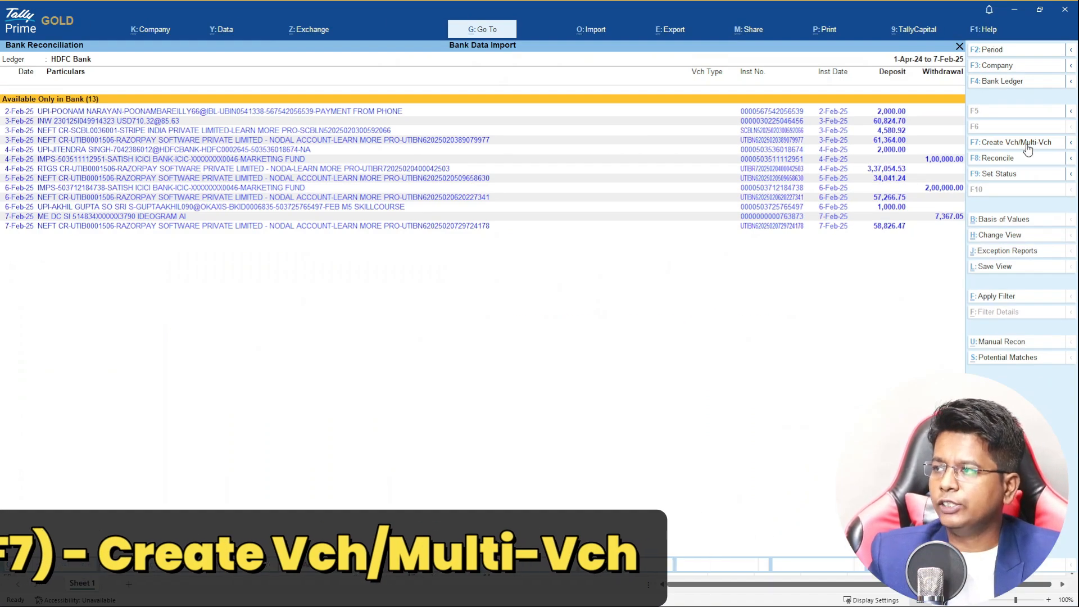
# - Select the 1,00,000.00 withdrawal of 4-Feb-25 among the remaining entries available only in bank
pyautogui.click(1027, 147)
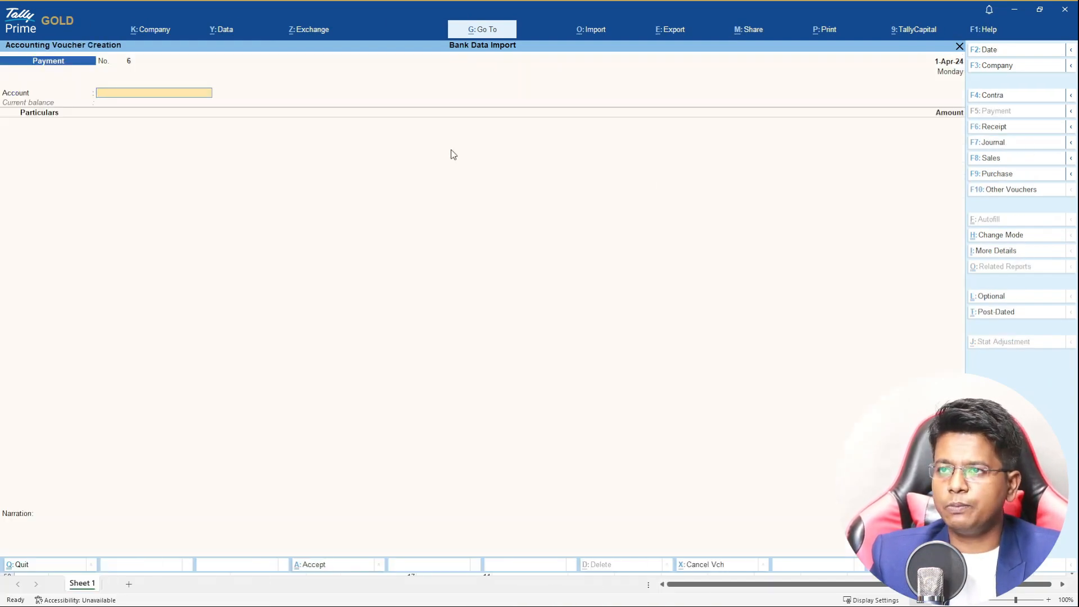
pyautogui.press('Escape')
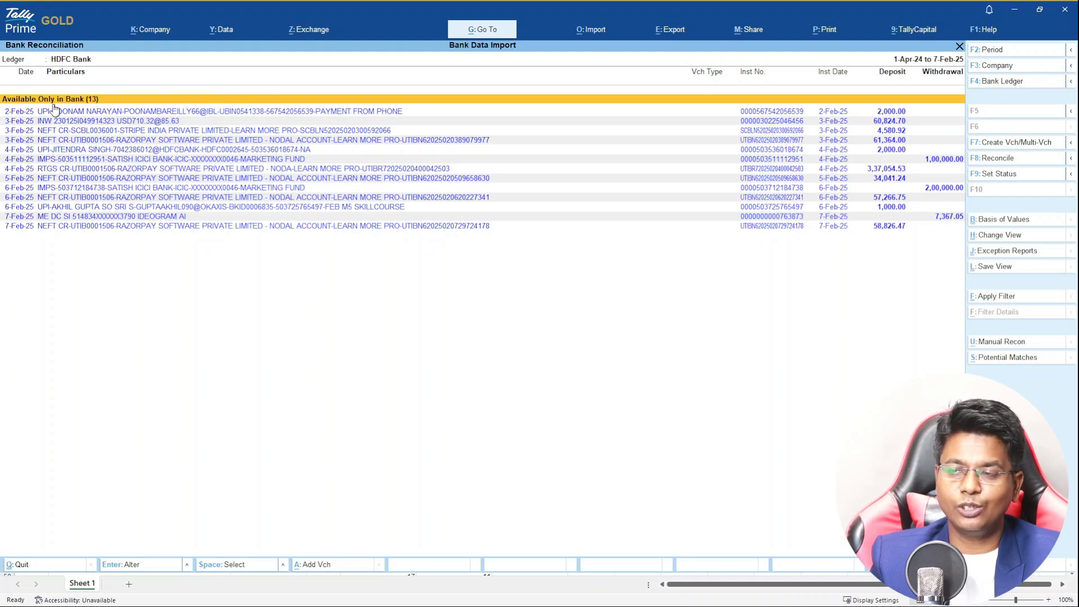
pyautogui.press('Down')
pyautogui.press('Down')
pyautogui.press('Down')
pyautogui.press('Down')
pyautogui.press('Down')
pyautogui.press('Down')
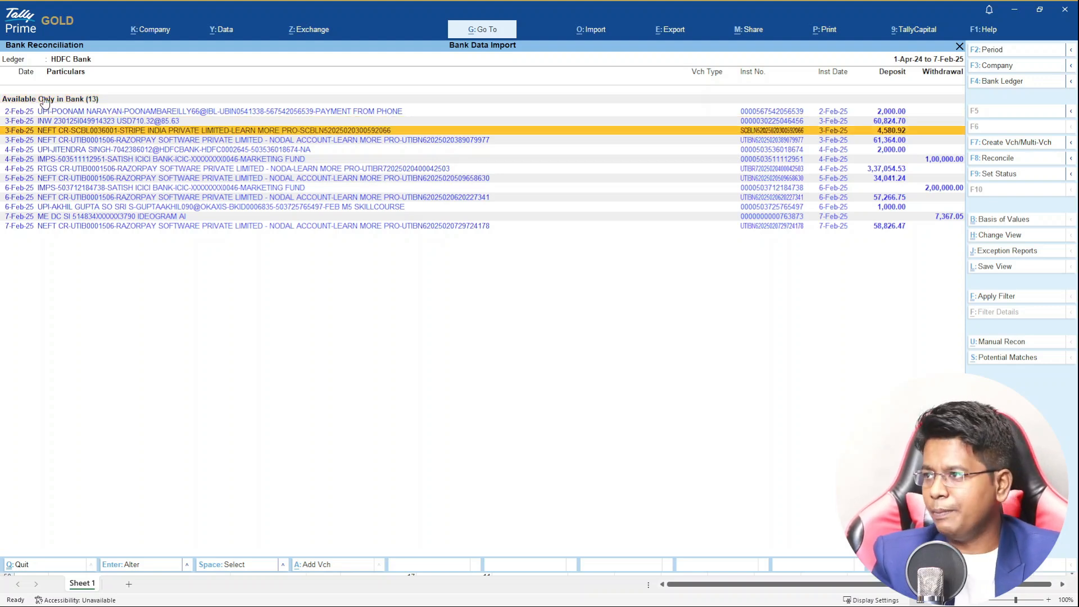
pyautogui.press('space')
# - Add the 2,00,000.00 and 7,367.05 withdrawals to the selection and start multiple voucher creation for the three entries
pyautogui.press('Down')
pyautogui.press('Down')
pyautogui.press('Down')
pyautogui.press('space')
pyautogui.press('Down')
pyautogui.press('Down')
pyautogui.press('Down')
pyautogui.press('space')
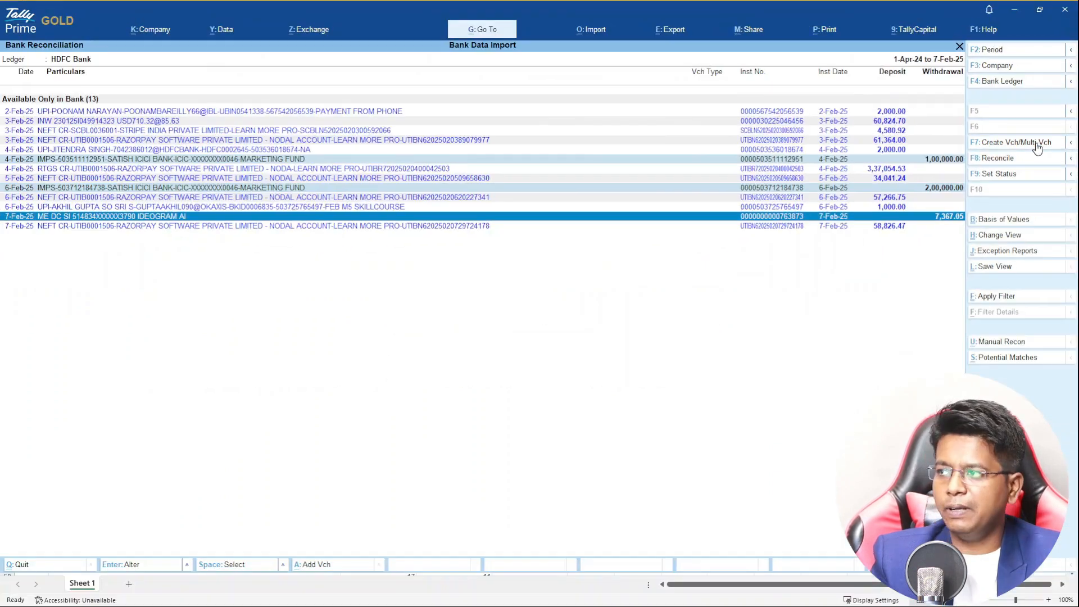
pyautogui.click(1038, 148)
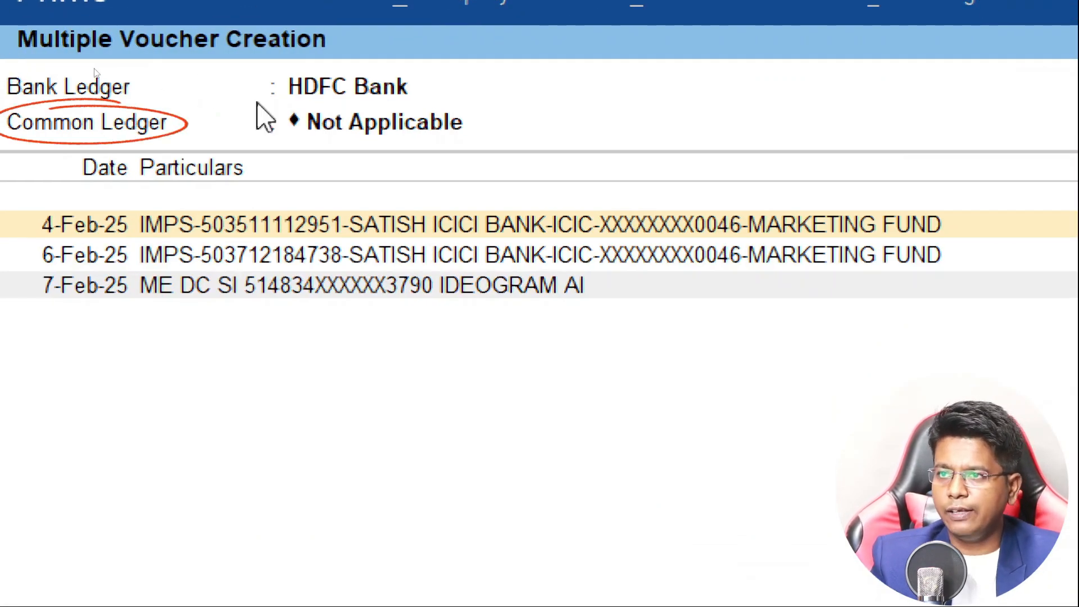
# - Set the Common Ledger to Office Exp for all three withdrawals and accept the vouchers
pyautogui.click(337, 132)
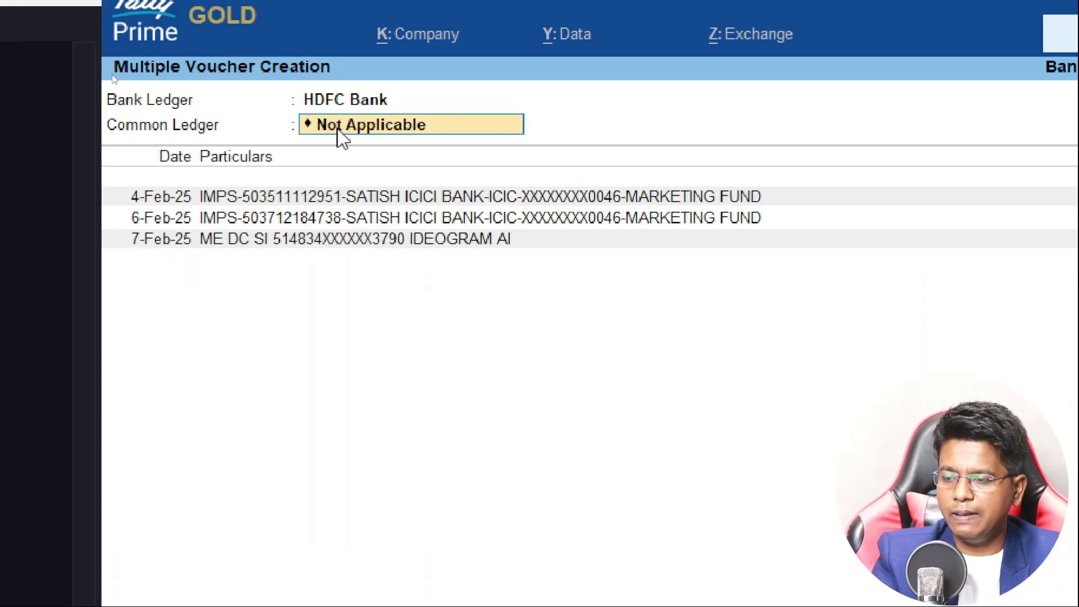
pyautogui.click(338, 132)
pyautogui.press('Down')
pyautogui.press('Down')
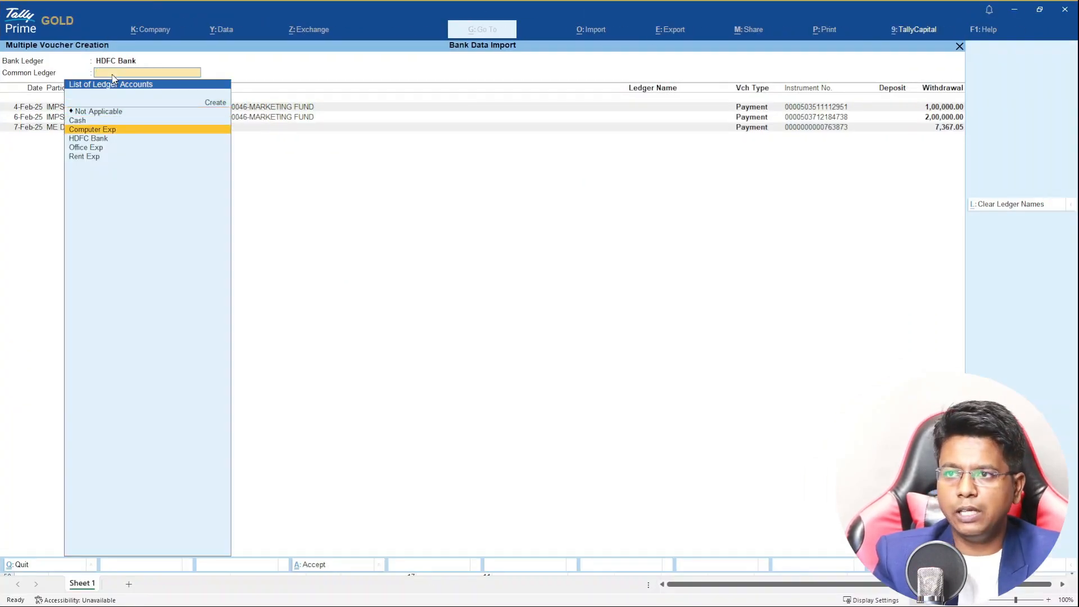
pyautogui.press('Down')
pyautogui.press('Down')
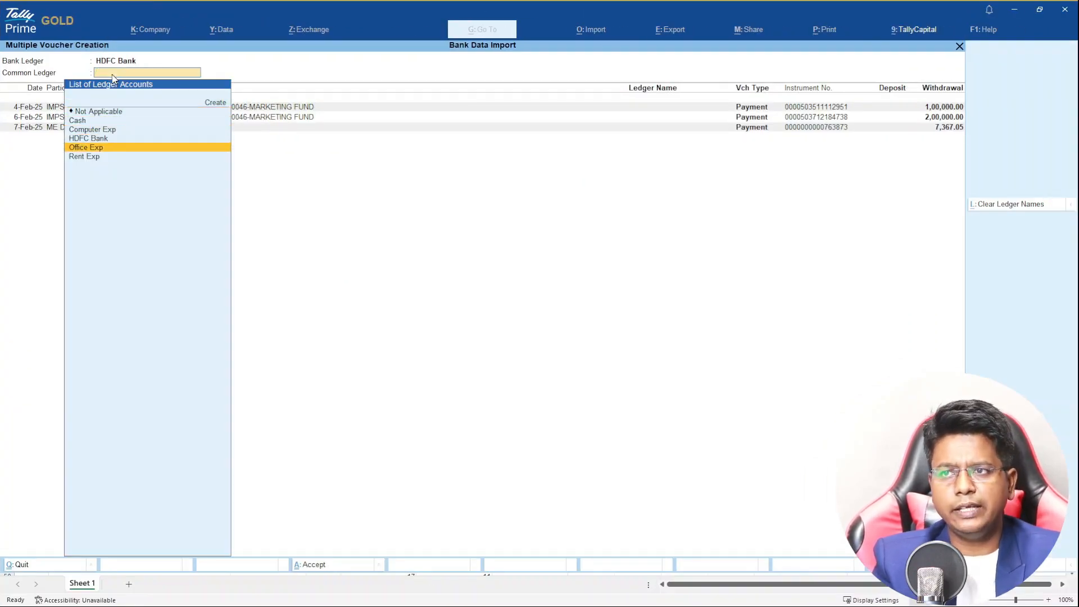
pyautogui.press('Return')
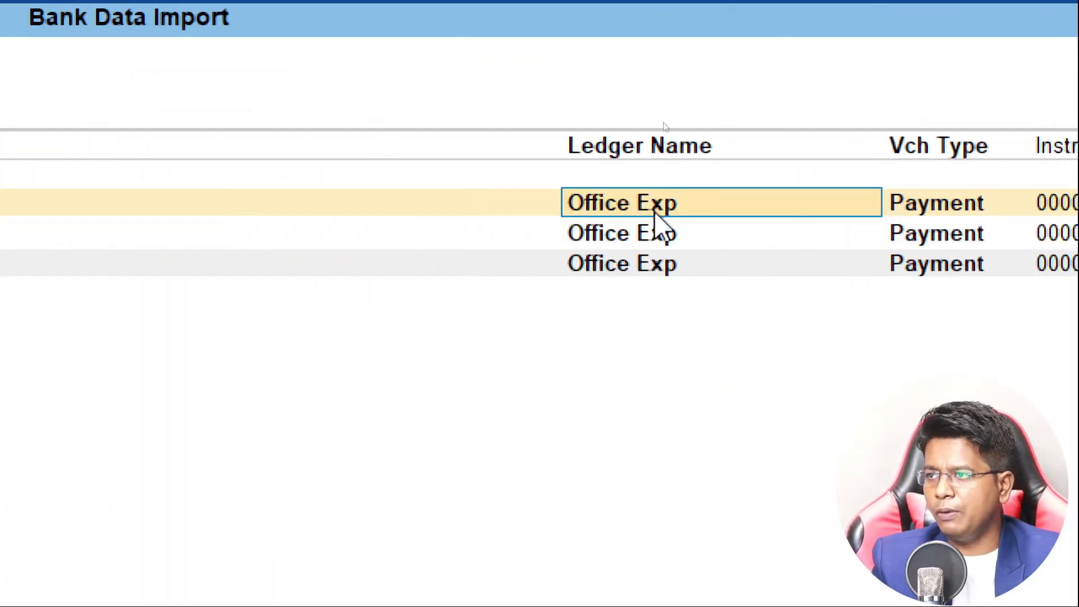
pyautogui.press('Down')
pyautogui.press('Down')
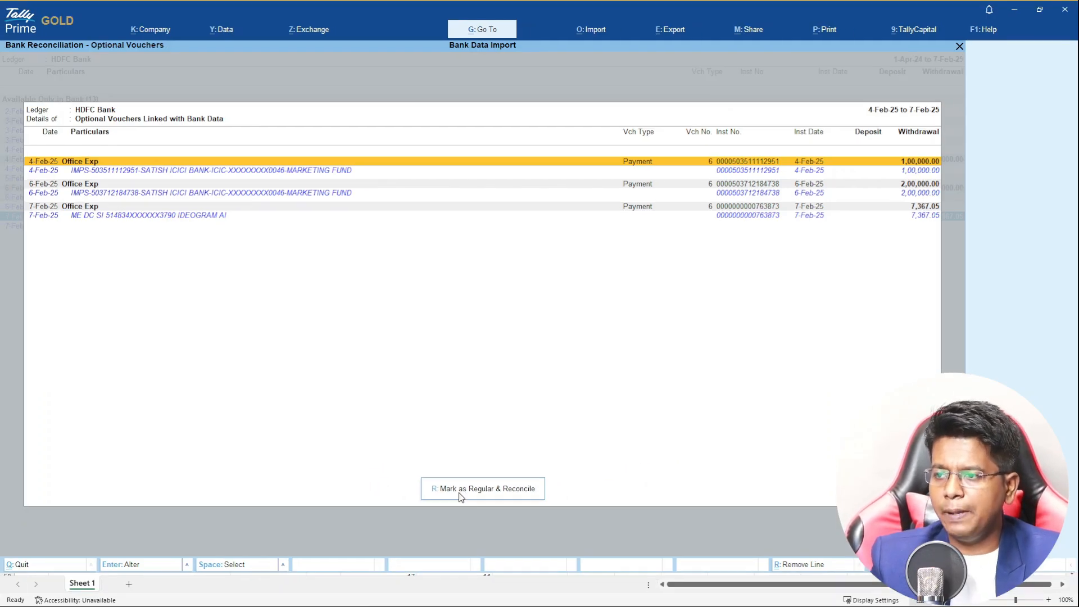
# - Mark the three Office Exp vouchers as regular and reconcile them, closing the reconciliation reports back to the Gateway of Tally
pyautogui.click(460, 489)
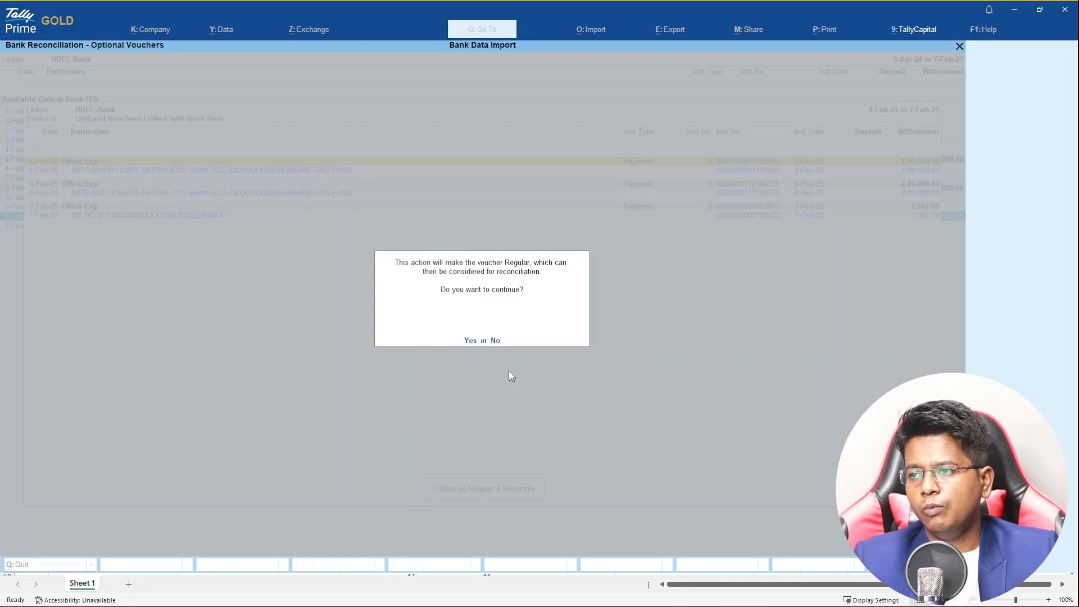
pyautogui.click(471, 346)
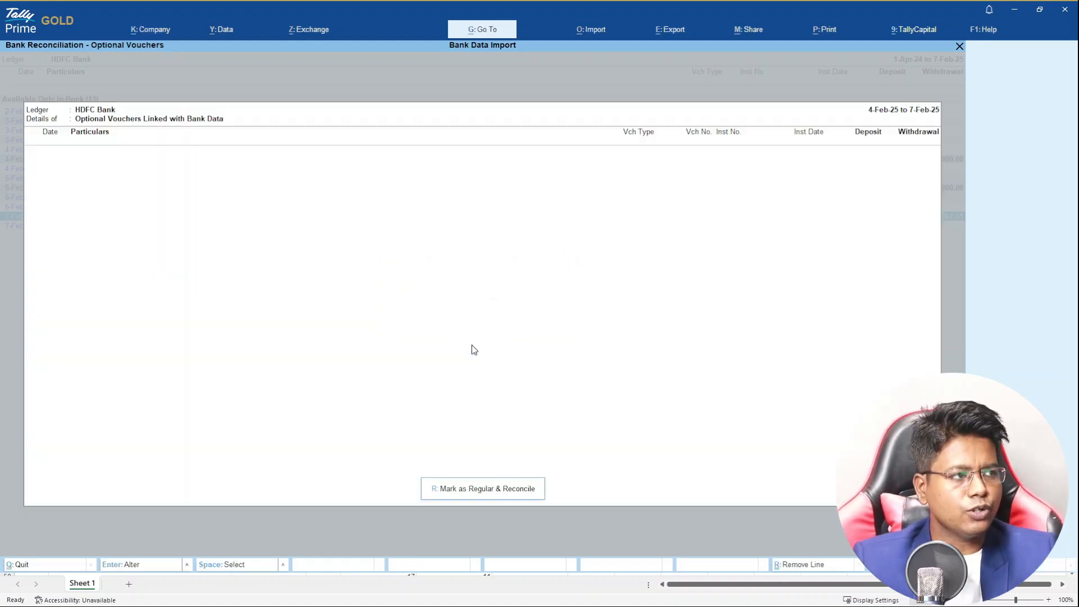
pyautogui.press('Escape')
pyautogui.press('Escape')
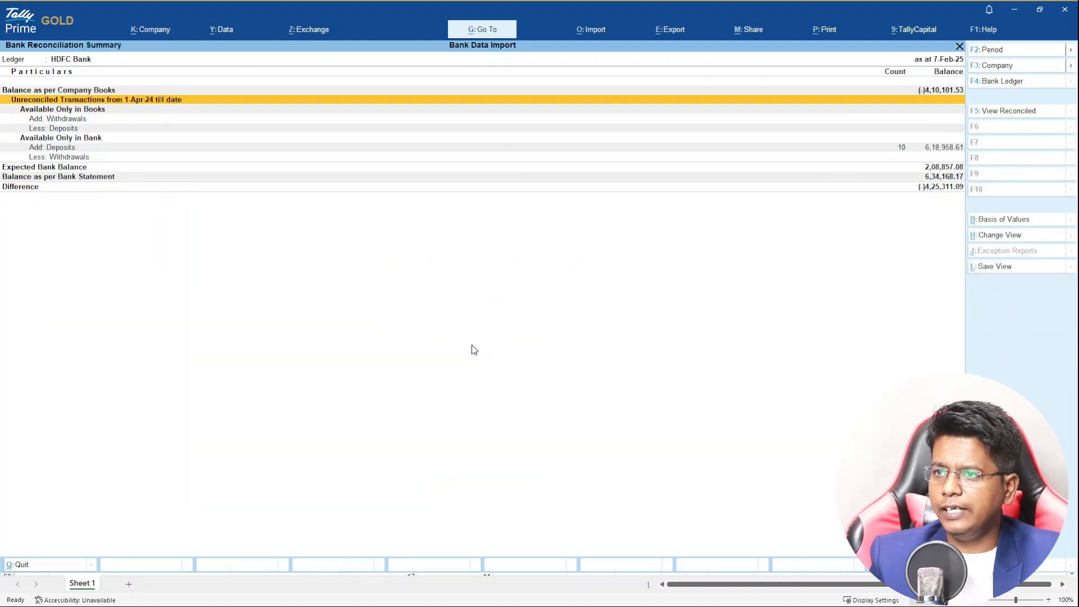
pyautogui.press('Escape')
pyautogui.press('Escape')
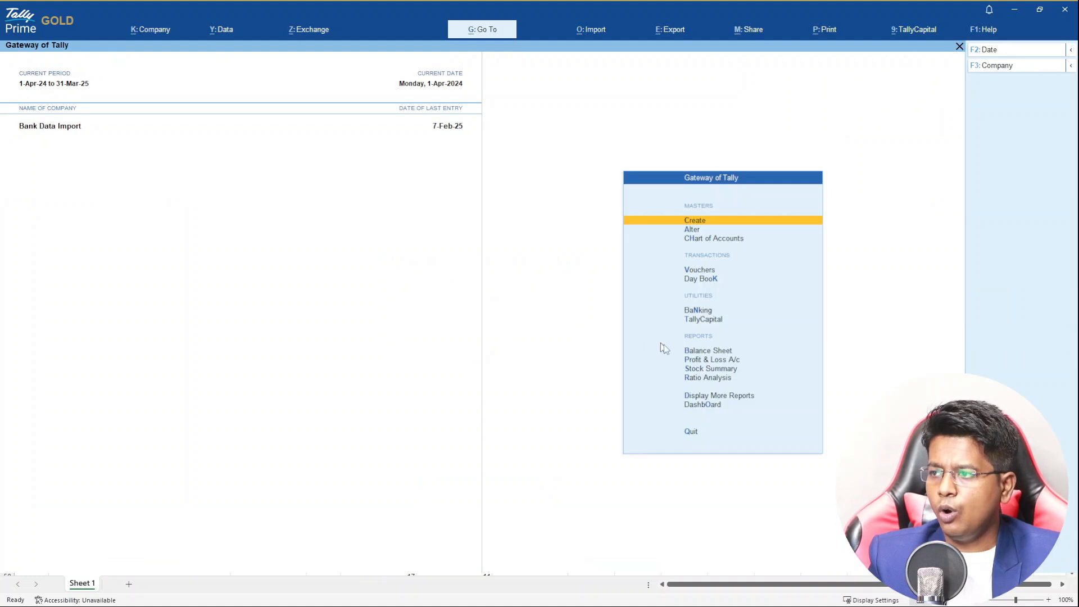
# - Open the Balance Sheet of the Bank Data Import company in detailed view
pyautogui.press('Down')
pyautogui.press('Down')
pyautogui.press('Down')
pyautogui.press('Down')
pyautogui.press('Down')
pyautogui.press('Down')
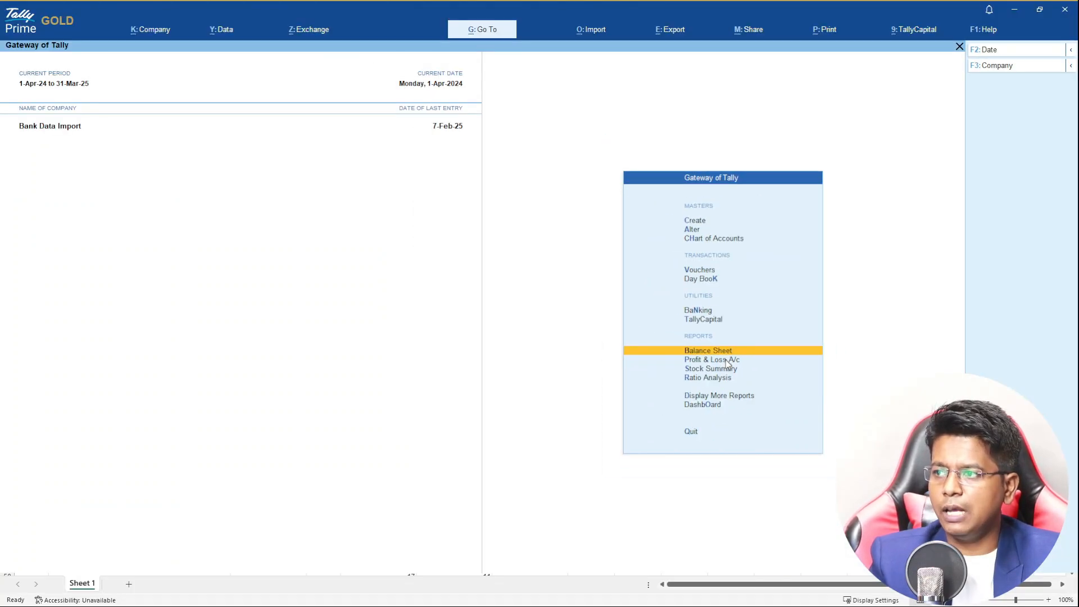
pyautogui.press('Return')
pyautogui.hotkey('alt', 'F5')
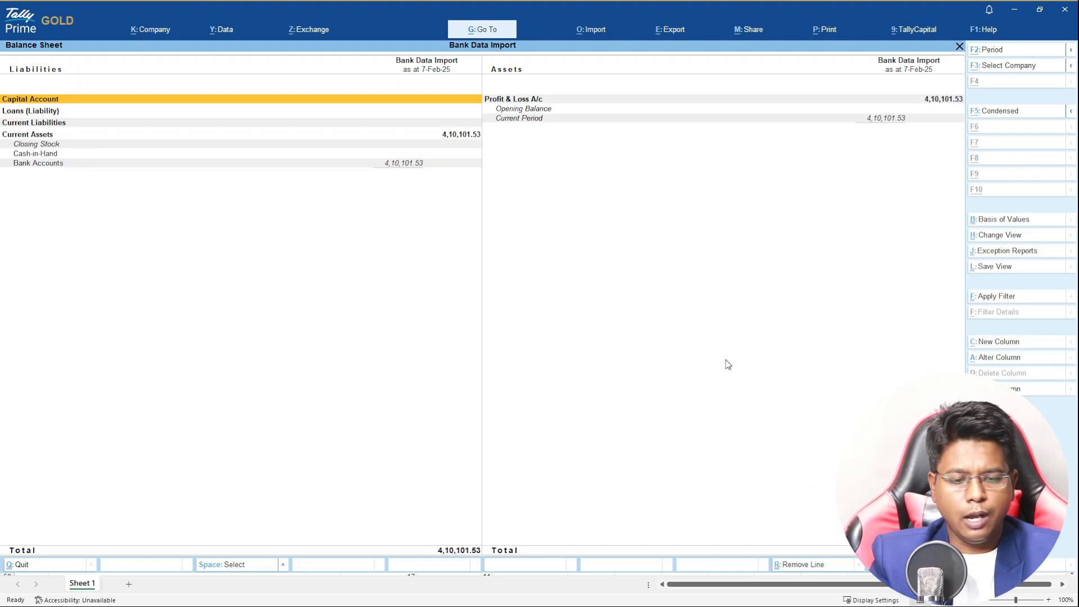
# - Drill down from Bank Accounts in the Balance Sheet to HDFC Bank's February ledger vouchers
pyautogui.press('Down')
pyautogui.press('Down')
pyautogui.press('Down')
pyautogui.press('Down')
pyautogui.press('Down')
pyautogui.press('Down')
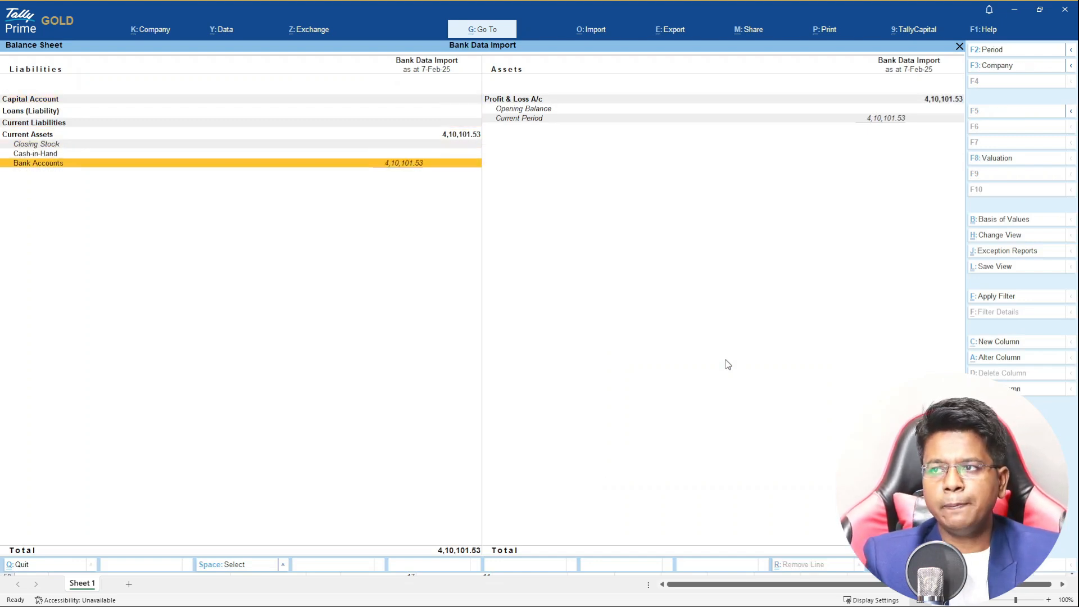
pyautogui.press('Return')
pyautogui.press('Return')
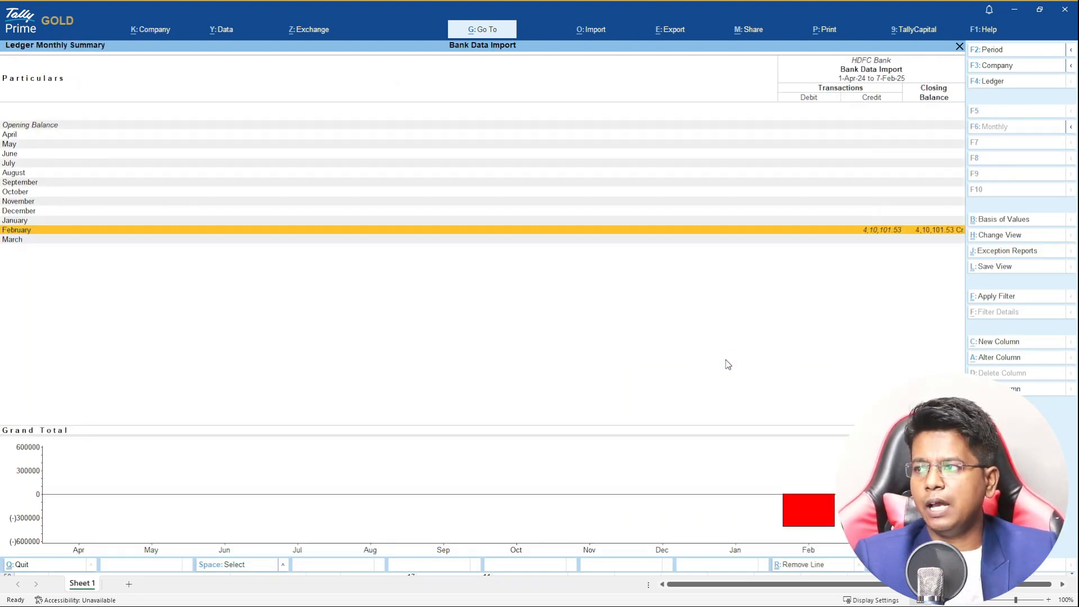
pyautogui.press('Return')
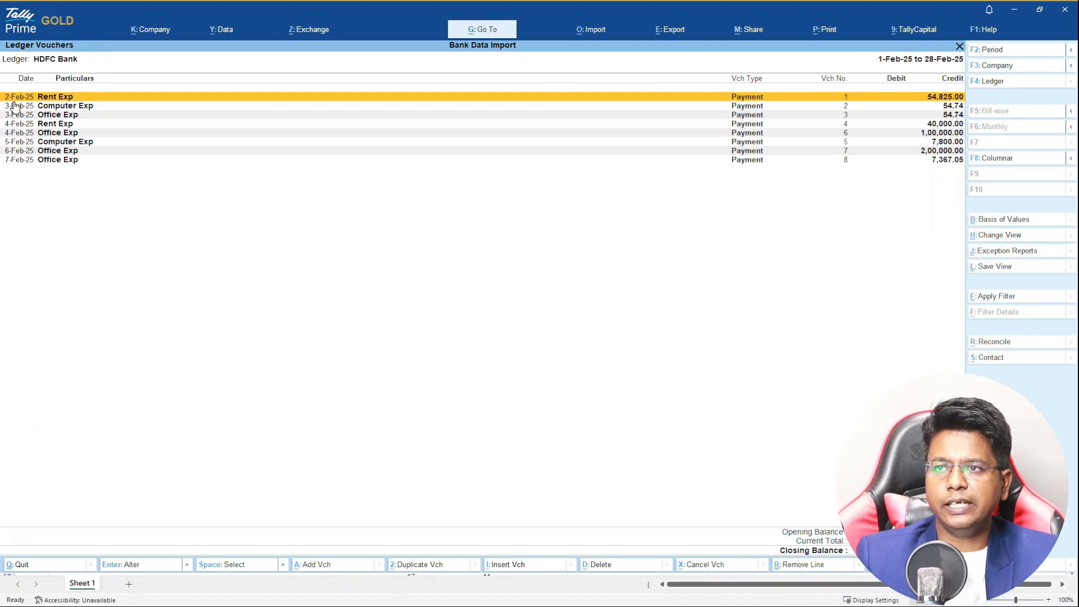